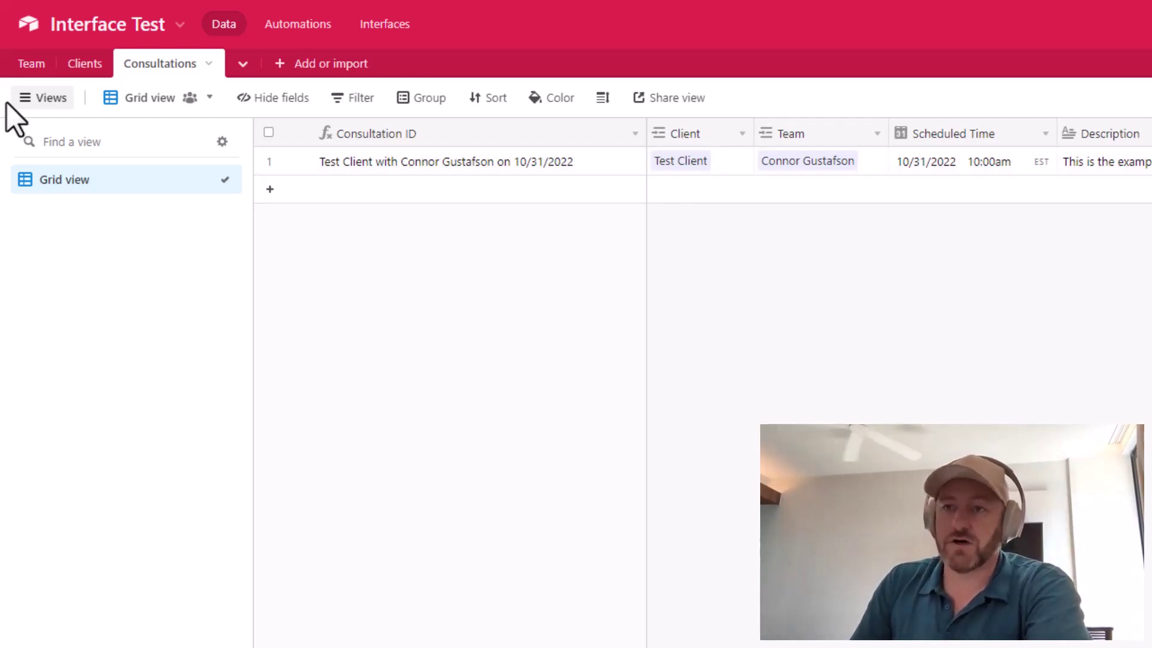
# Inspect the Team table's Assignee user field settings and leave them unchanged
pyautogui.click(32, 65)
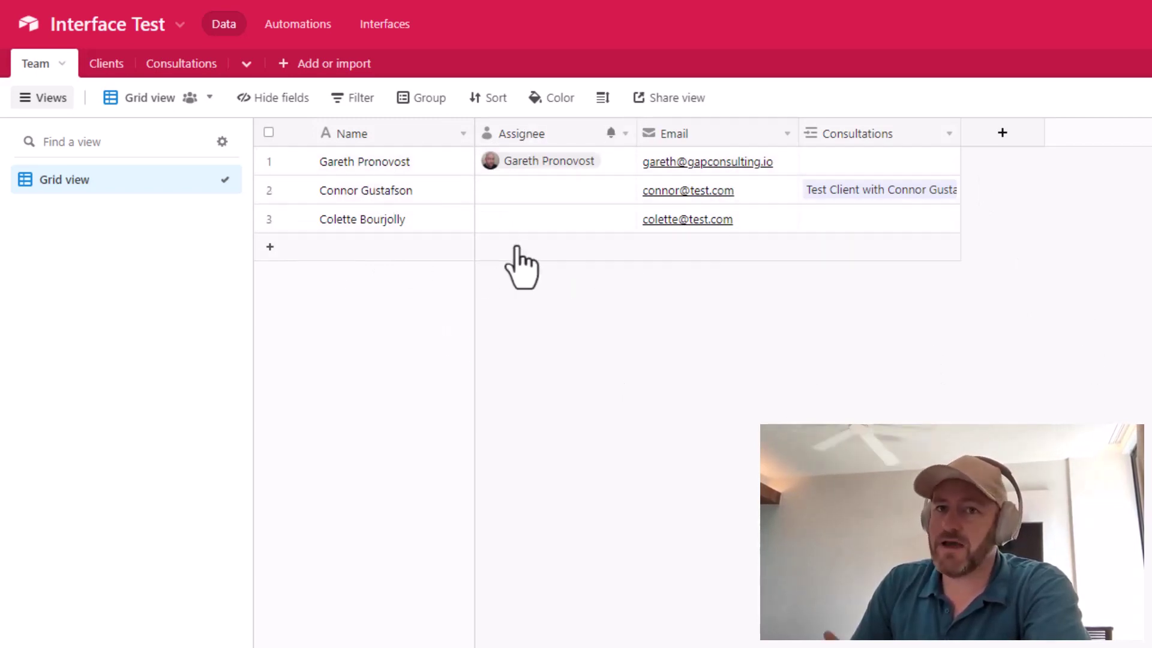
pyautogui.click(533, 170)
pyautogui.press('Escape')
pyautogui.click(625, 133)
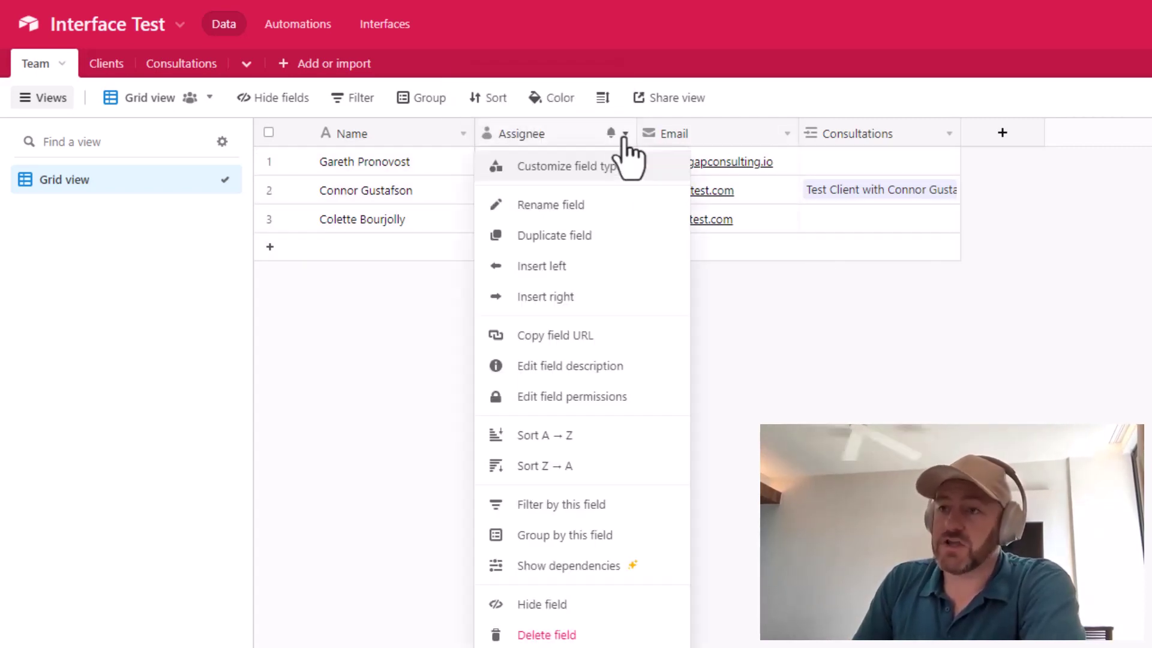
pyautogui.click(588, 166)
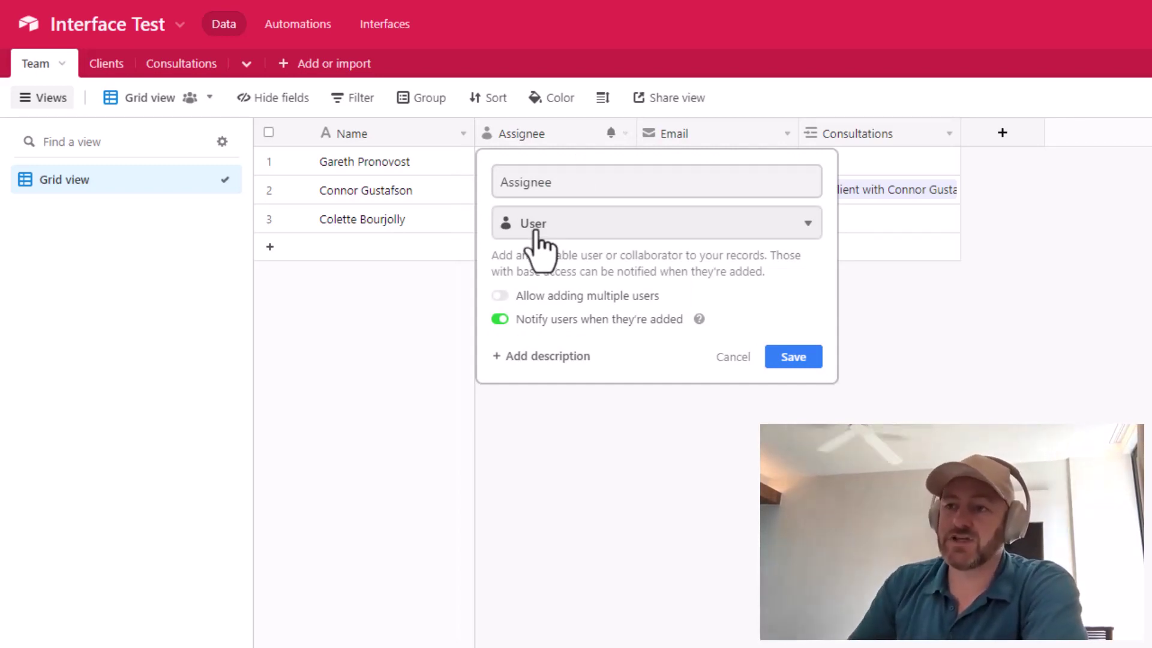
pyautogui.click(866, 393)
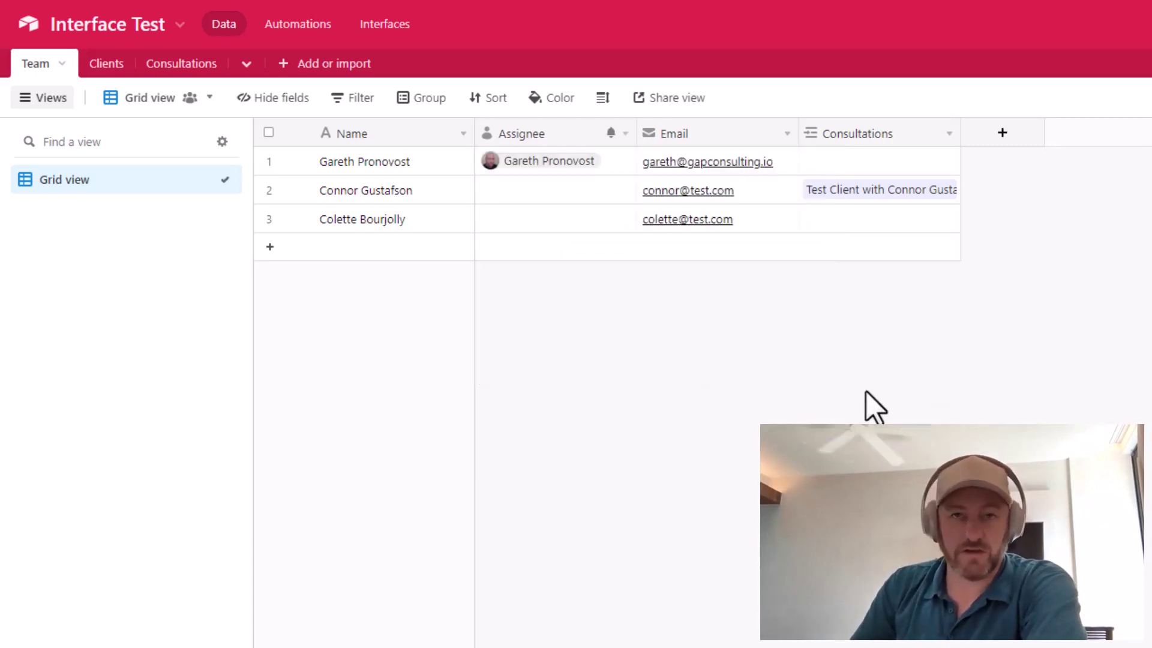
# Check which users can be assigned to the second team member without assigning anyone
pyautogui.doubleClick(538, 200)
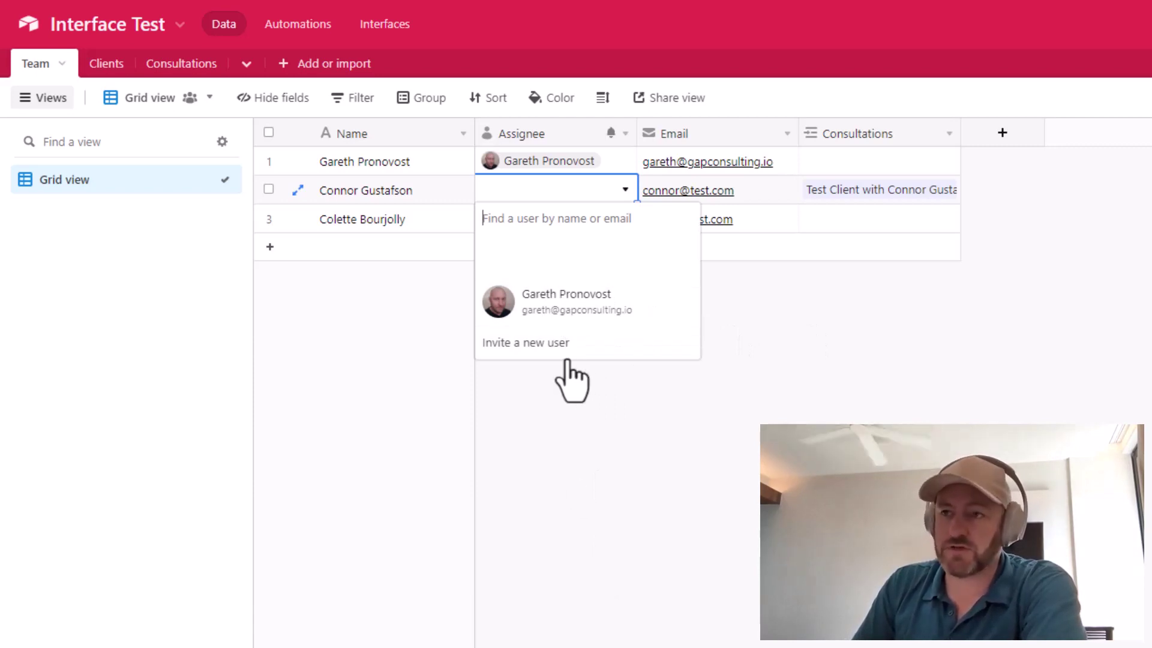
pyautogui.click(663, 497)
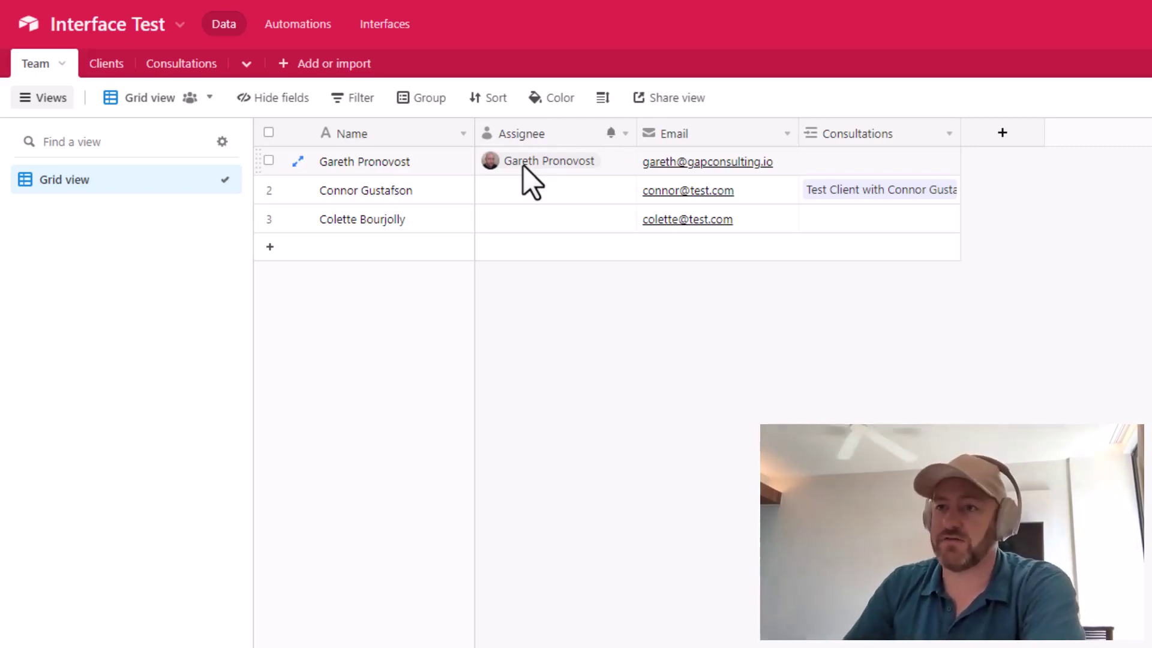
# View the Clients table, then the Consultations table and the consultation's full Description
pyautogui.click(101, 65)
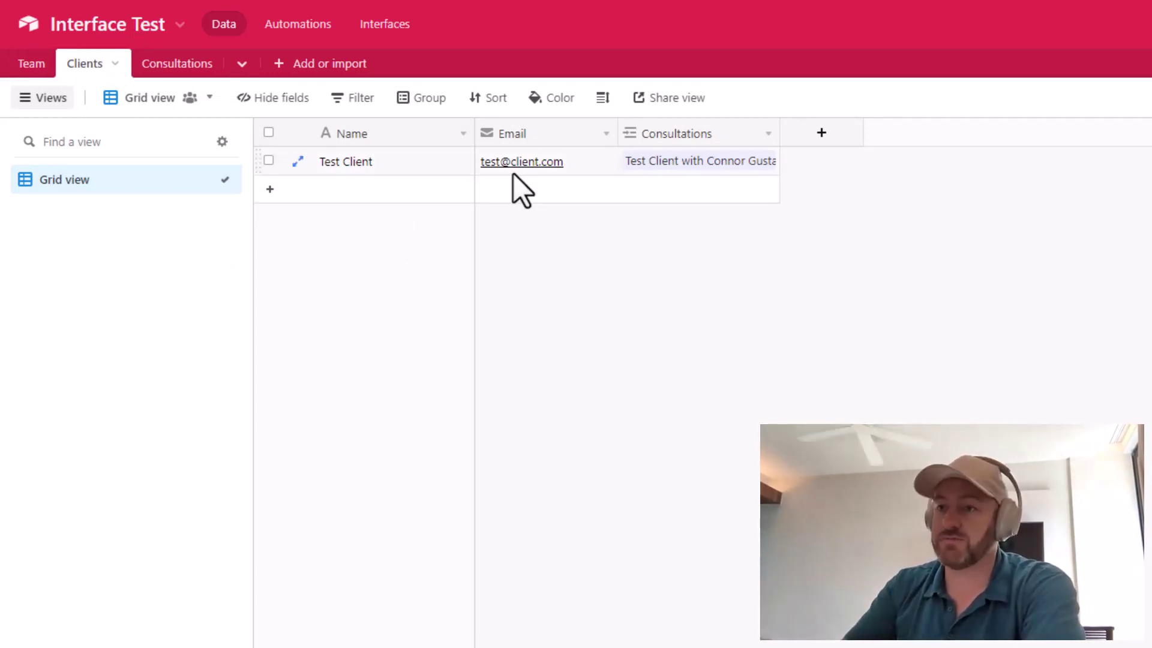
pyautogui.click(195, 87)
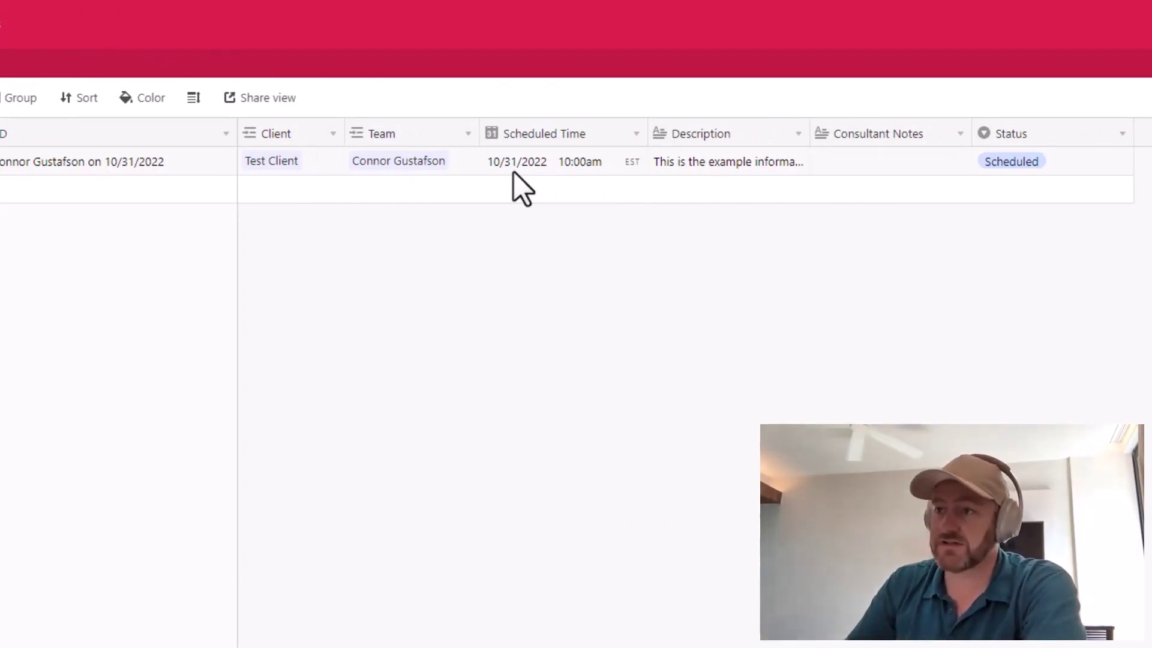
pyautogui.click(708, 170)
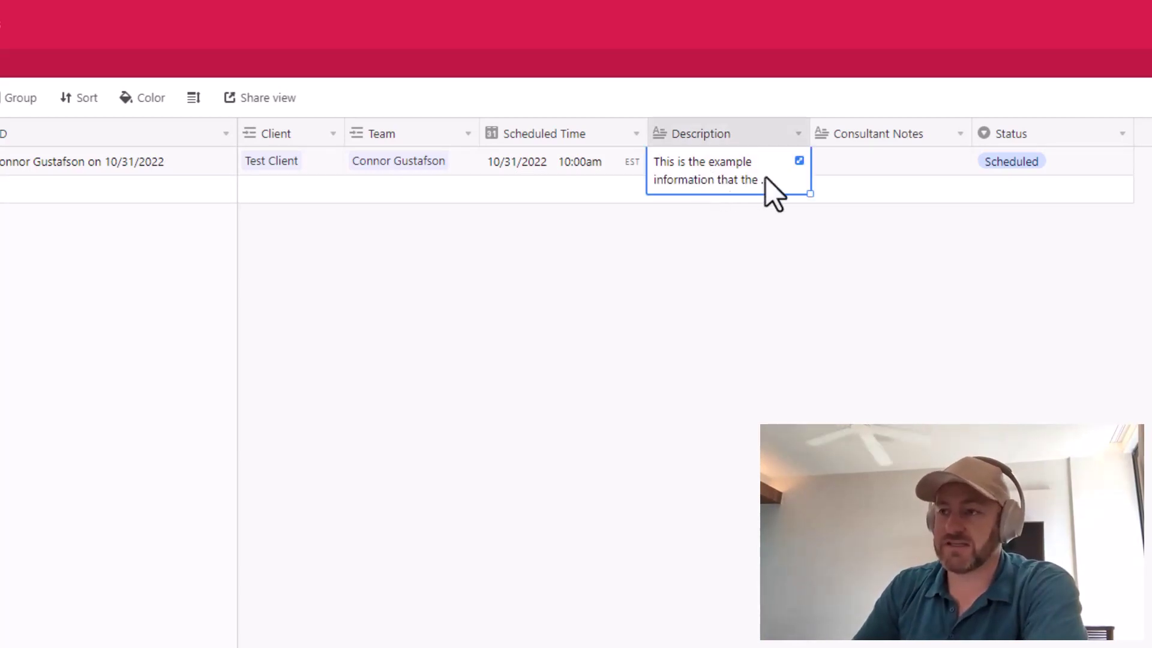
pyautogui.click(798, 160)
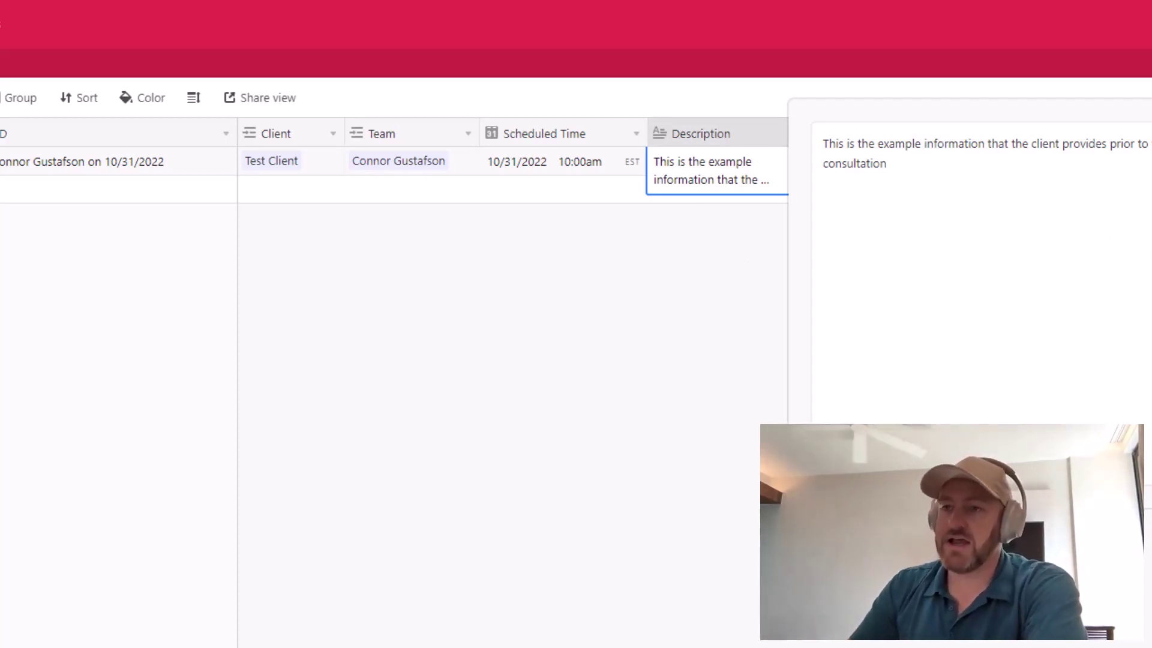
pyautogui.press('Escape')
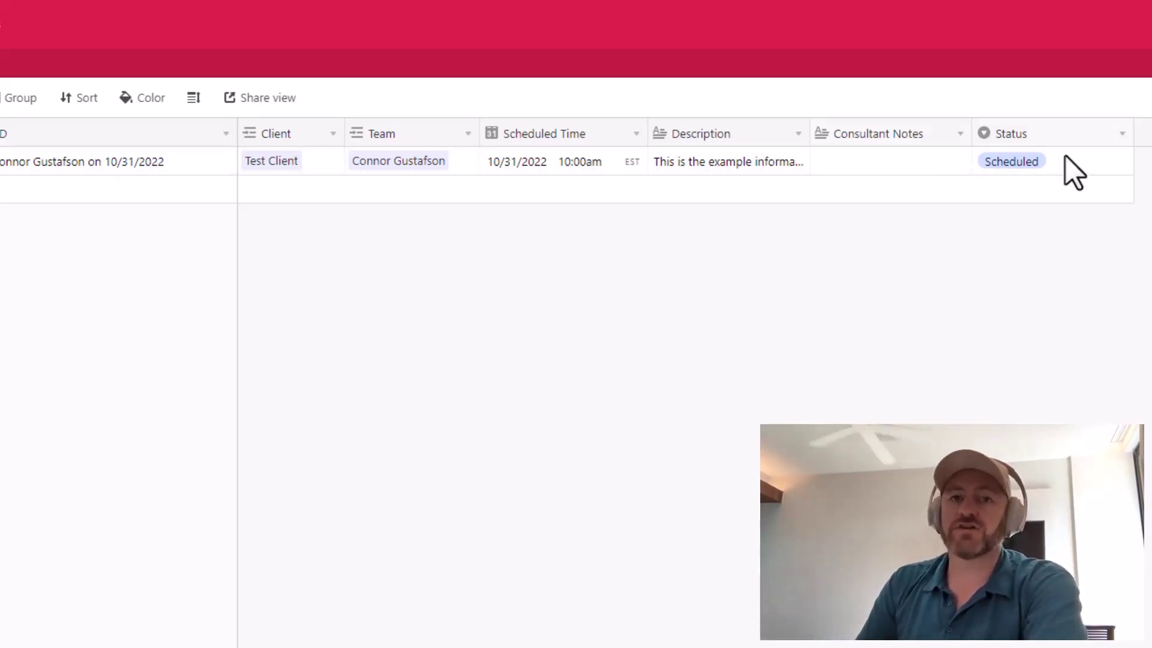
# Review the Status choices for the consultation, leaving it Scheduled
pyautogui.doubleClick(1046, 163)
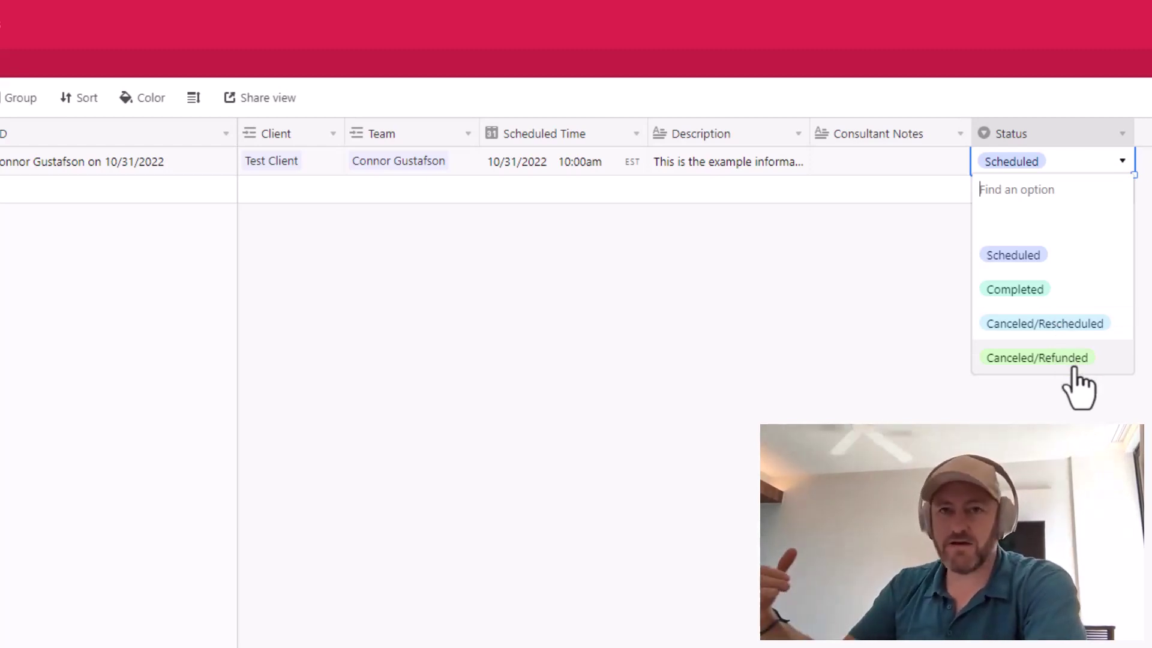
pyautogui.click(793, 360)
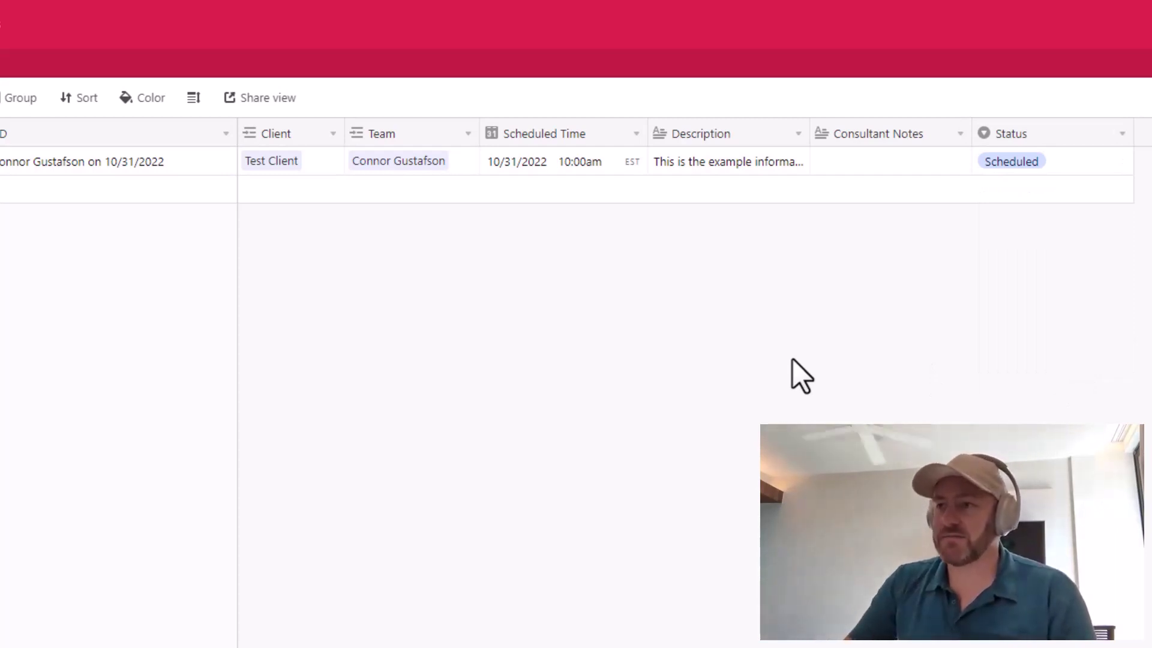
pyautogui.click(1072, 173)
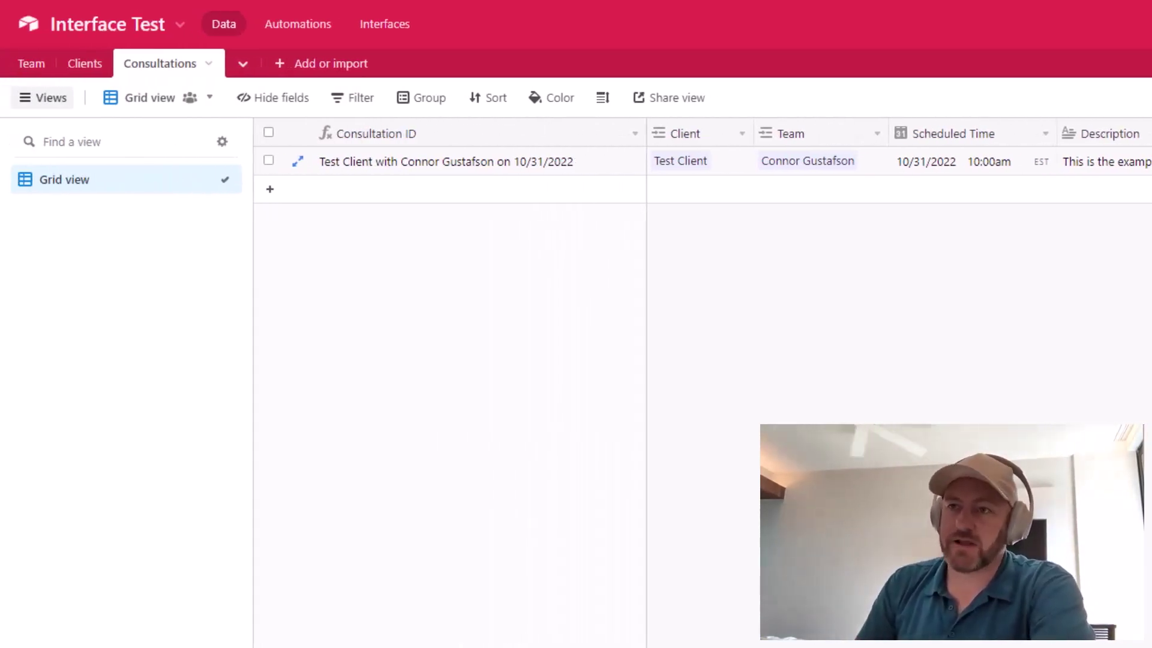
# Start a new interface named Test with a magenta circle icon
pyautogui.click(389, 27)
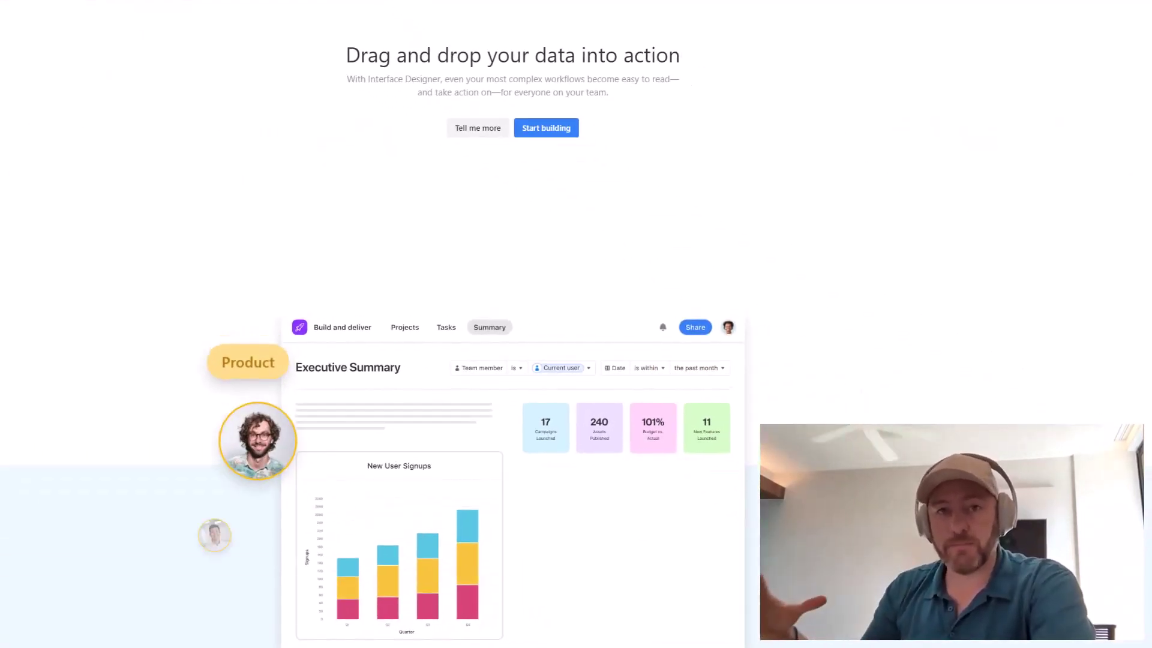
pyautogui.click(546, 131)
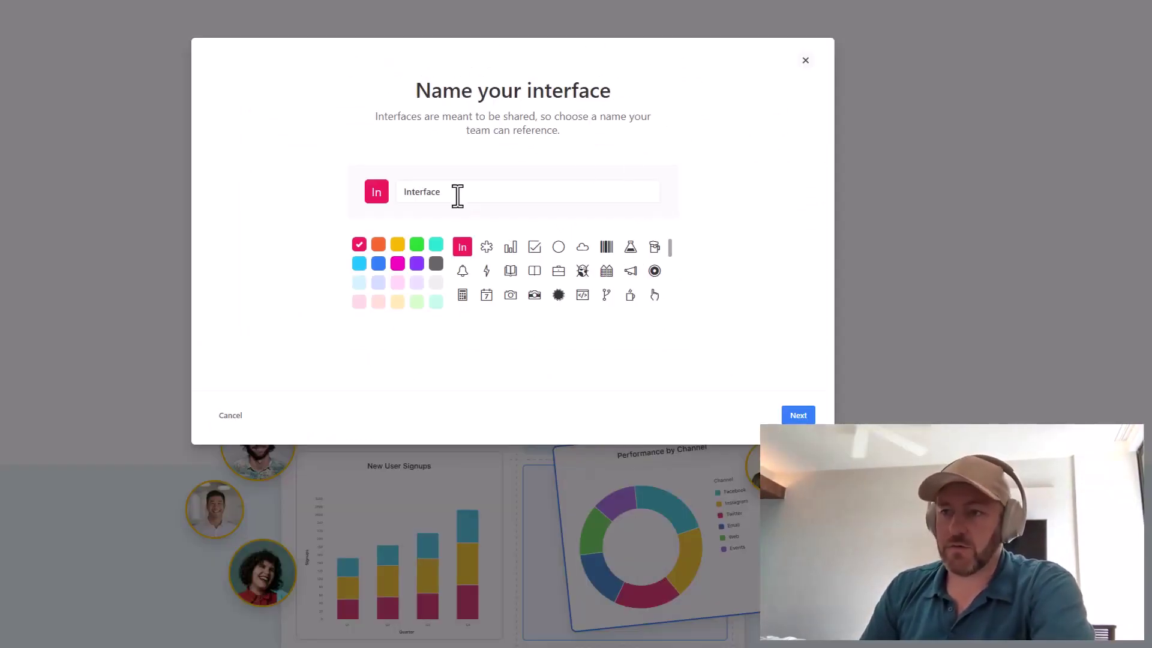
pyautogui.moveTo(471, 203); pyautogui.dragTo(389, 193)
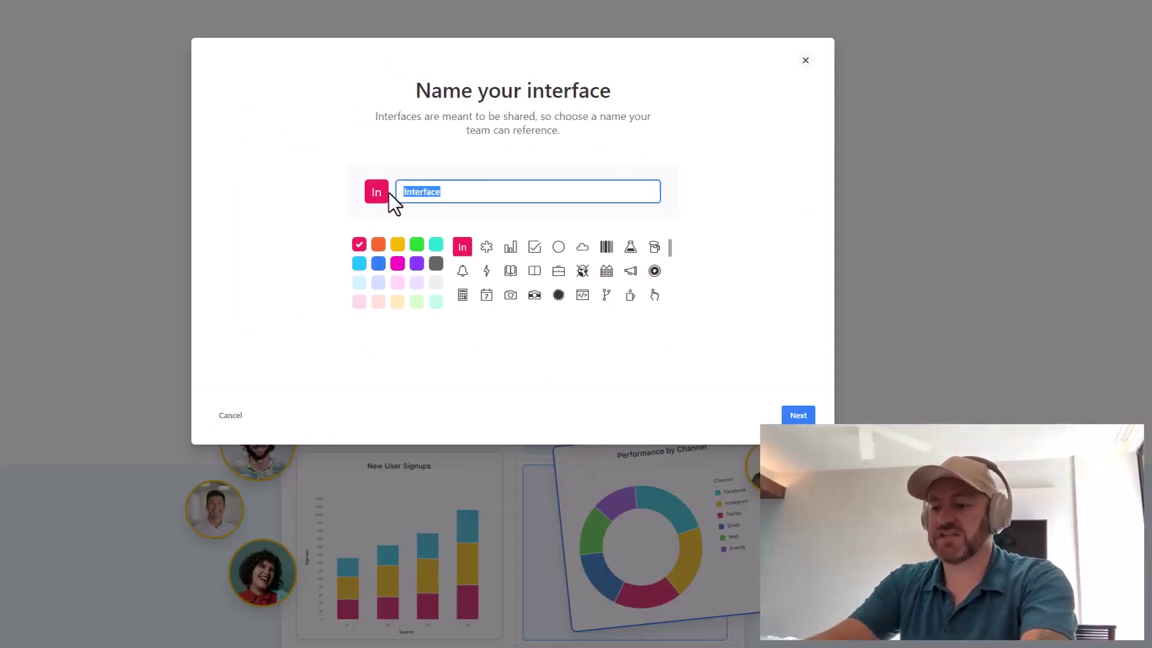
pyautogui.write('Test')
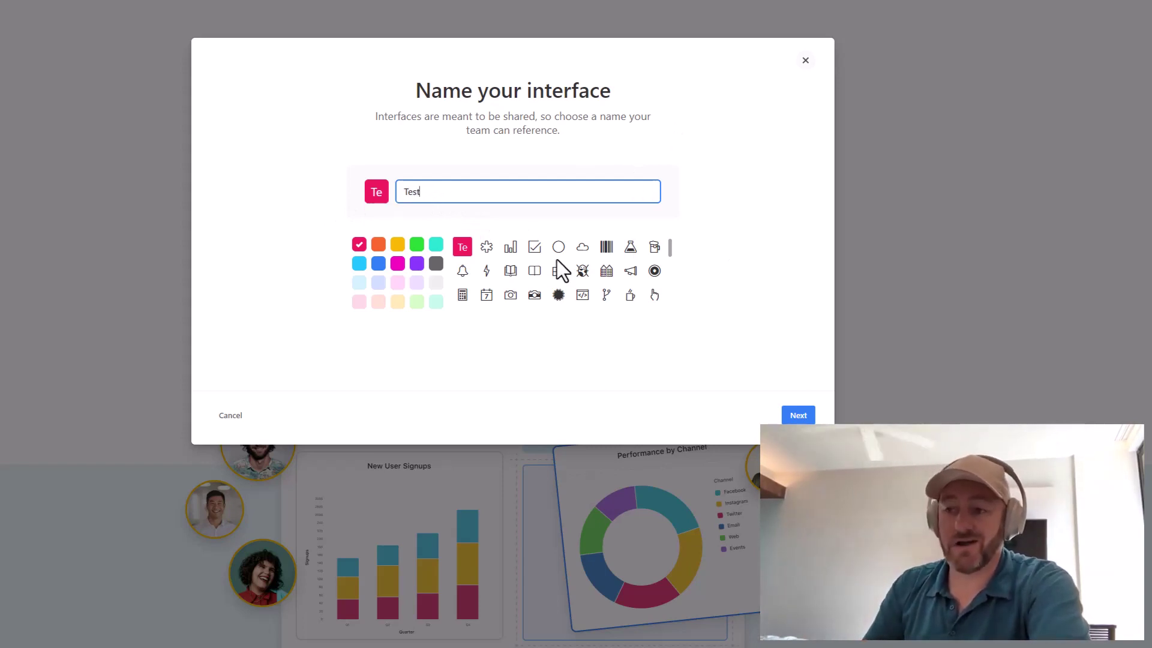
pyautogui.click(558, 248)
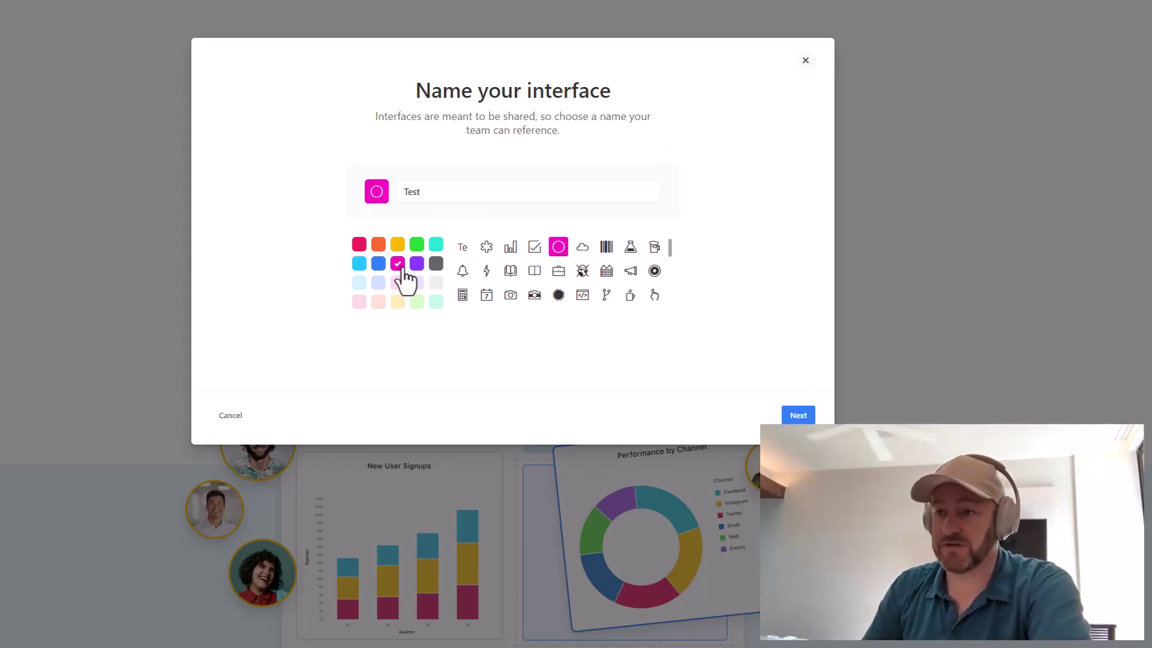
pyautogui.click(793, 419)
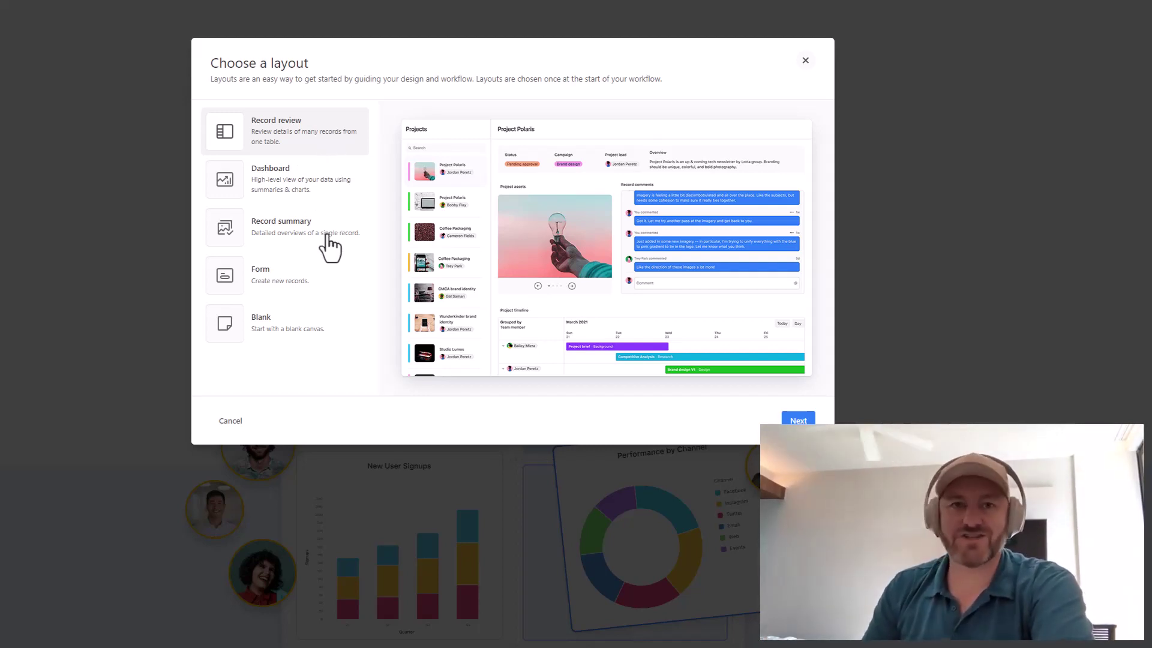
pyautogui.moveTo(332, 243)
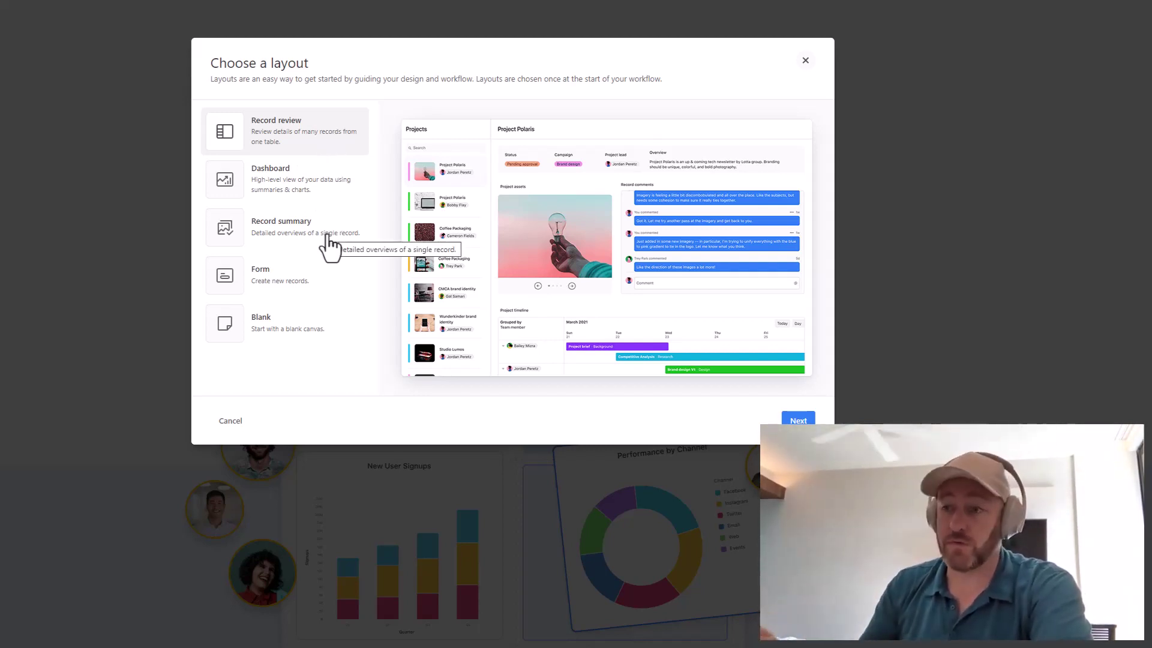
# Choose the Record summary layout and continue to connecting a table
pyautogui.click(328, 244)
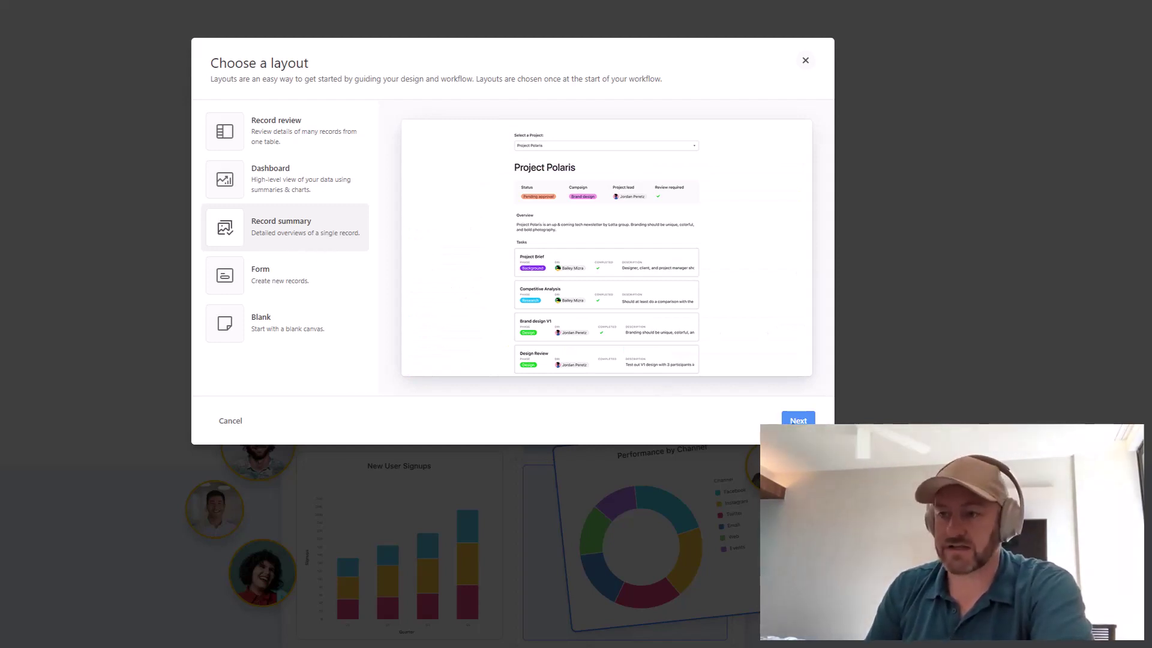
pyautogui.click(798, 420)
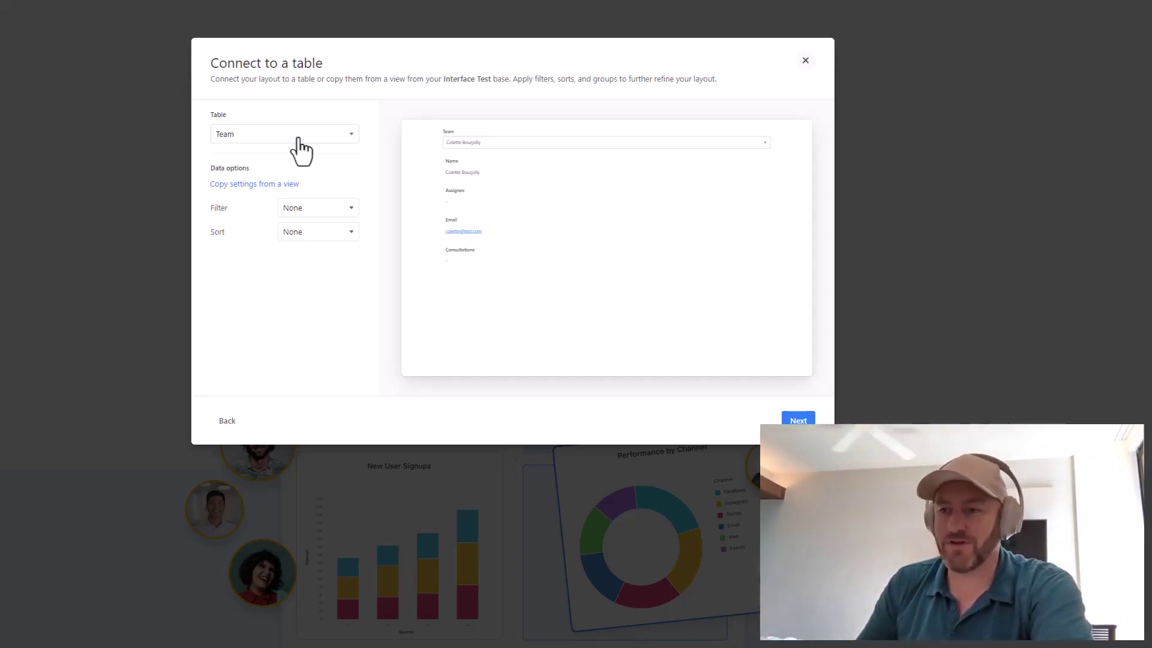
# Connect the interface to the Consultations table
pyautogui.click(301, 142)
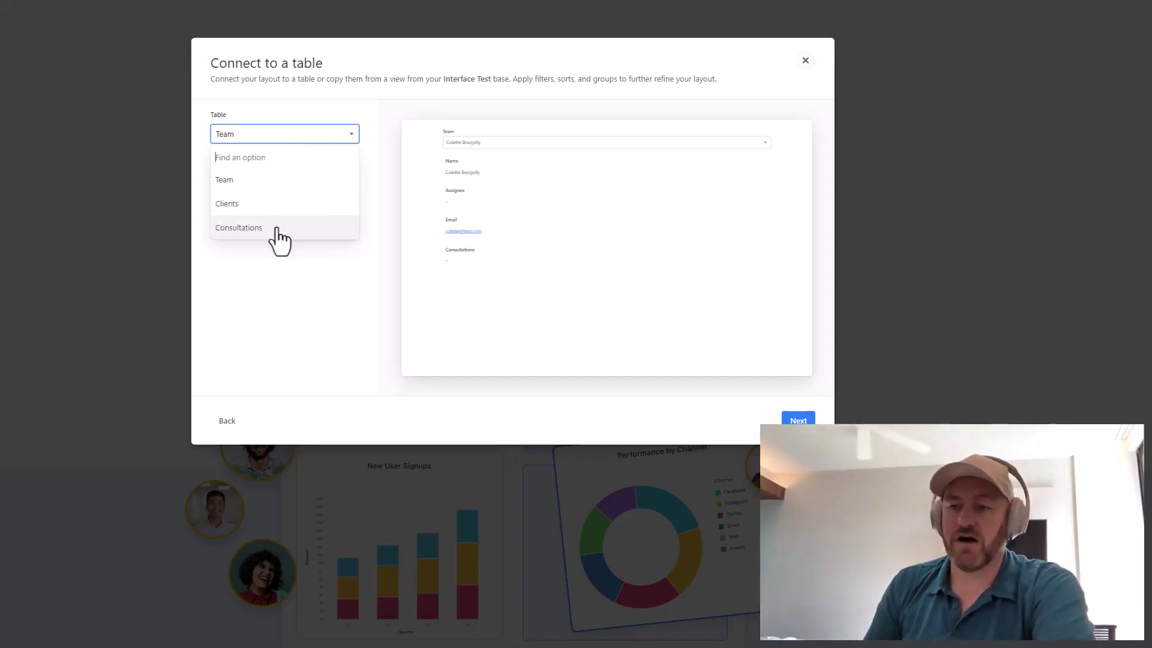
pyautogui.click(276, 228)
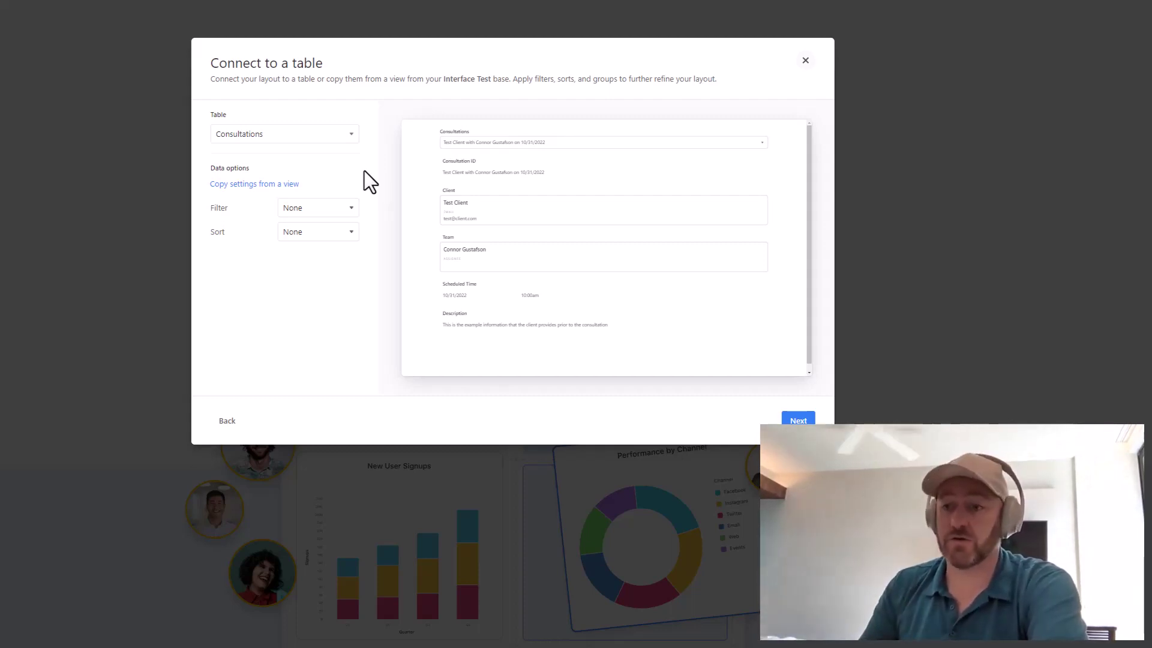
# Filter the picker to records whose Status is any of Scheduled or Completed
pyautogui.click(331, 210)
pyautogui.click(261, 312)
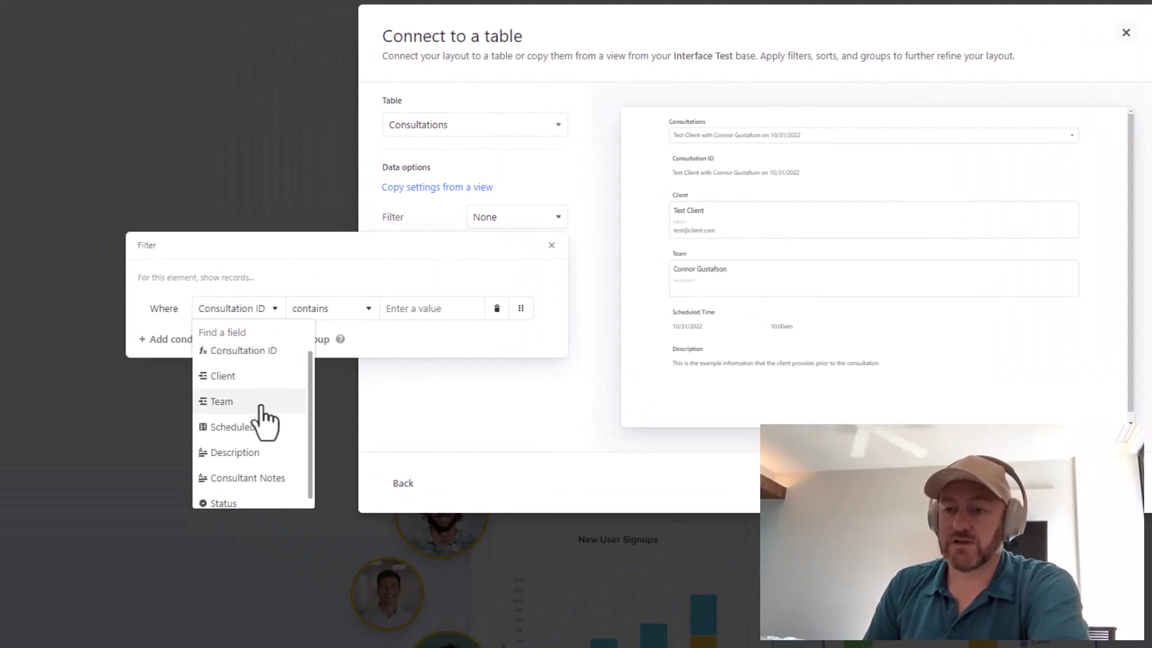
pyautogui.scroll(-1, 257, 441)
pyautogui.click(222, 496)
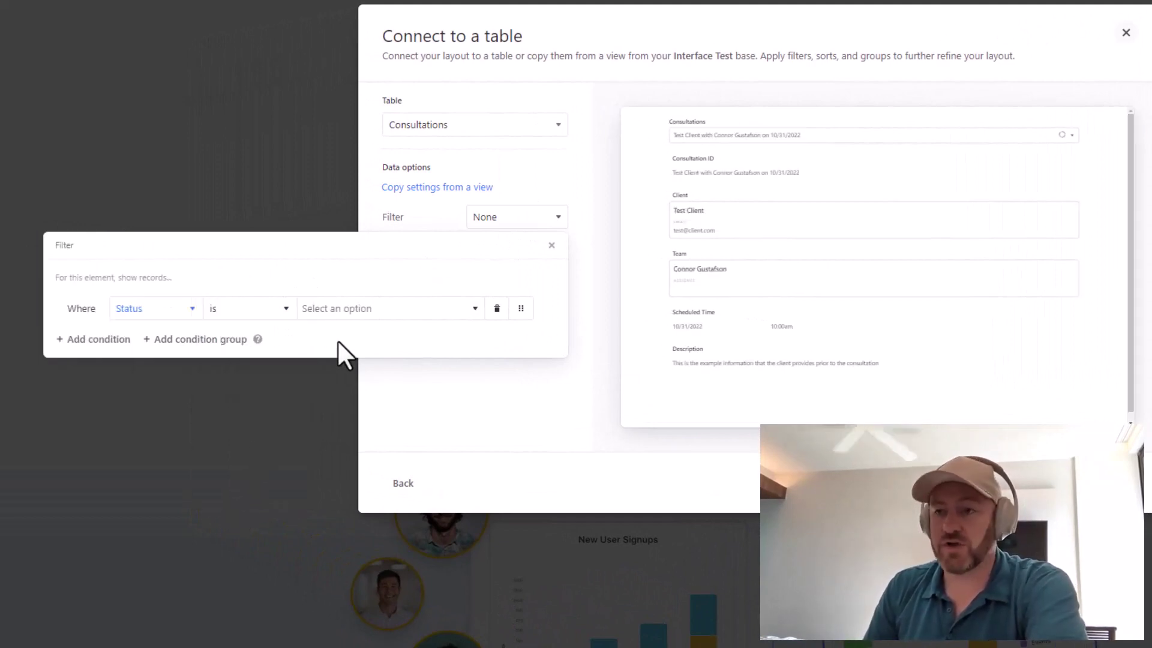
pyautogui.click(226, 318)
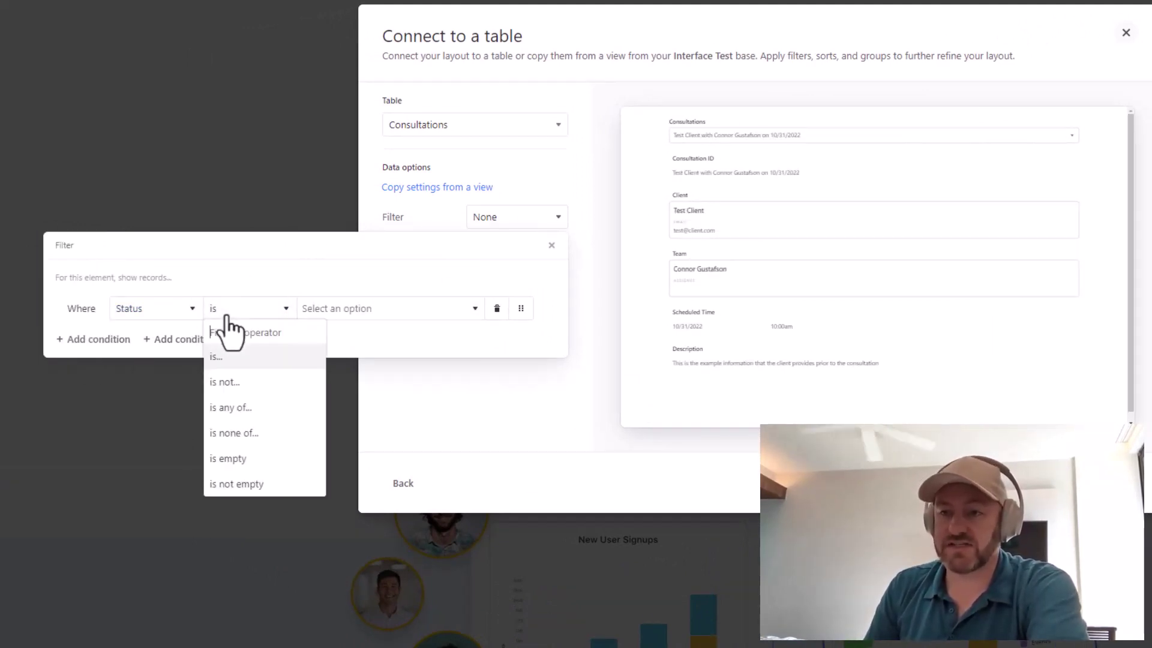
pyautogui.click(230, 407)
pyautogui.click(315, 310)
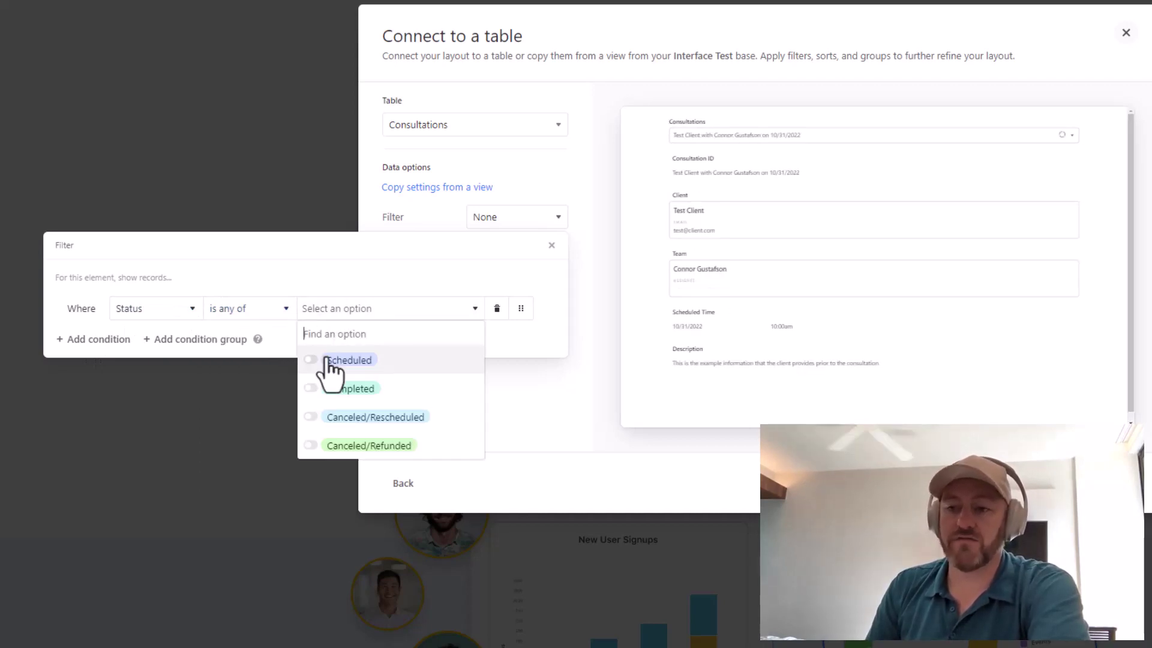
pyautogui.click(328, 362)
pyautogui.click(337, 390)
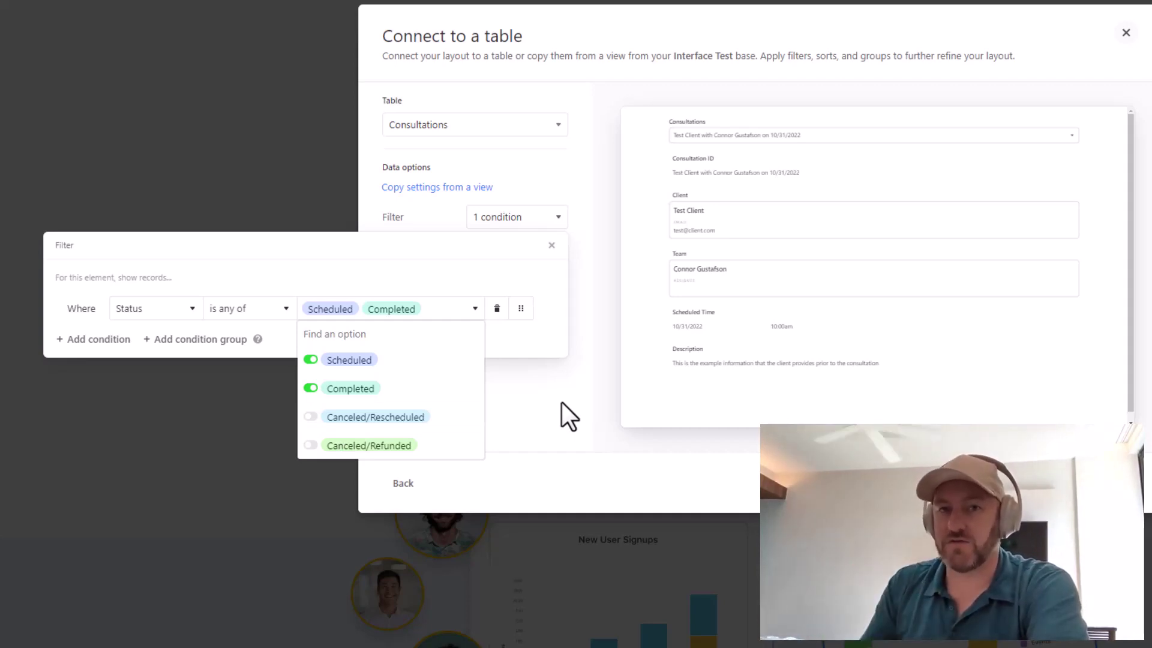
pyautogui.click(530, 352)
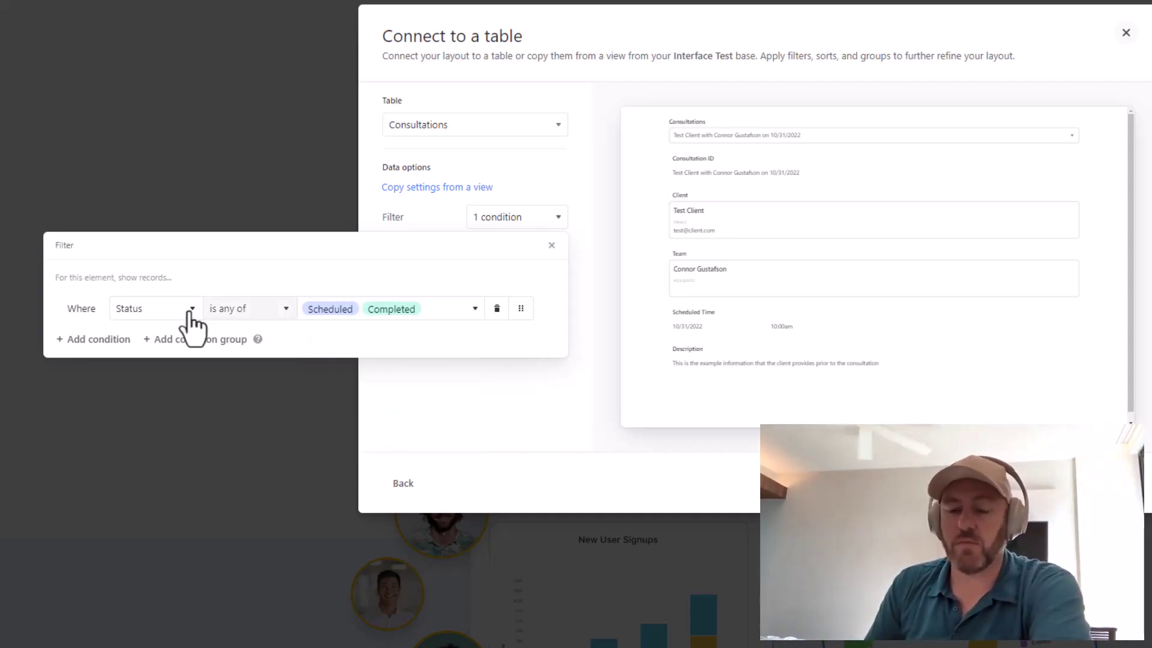
pyautogui.click(557, 410)
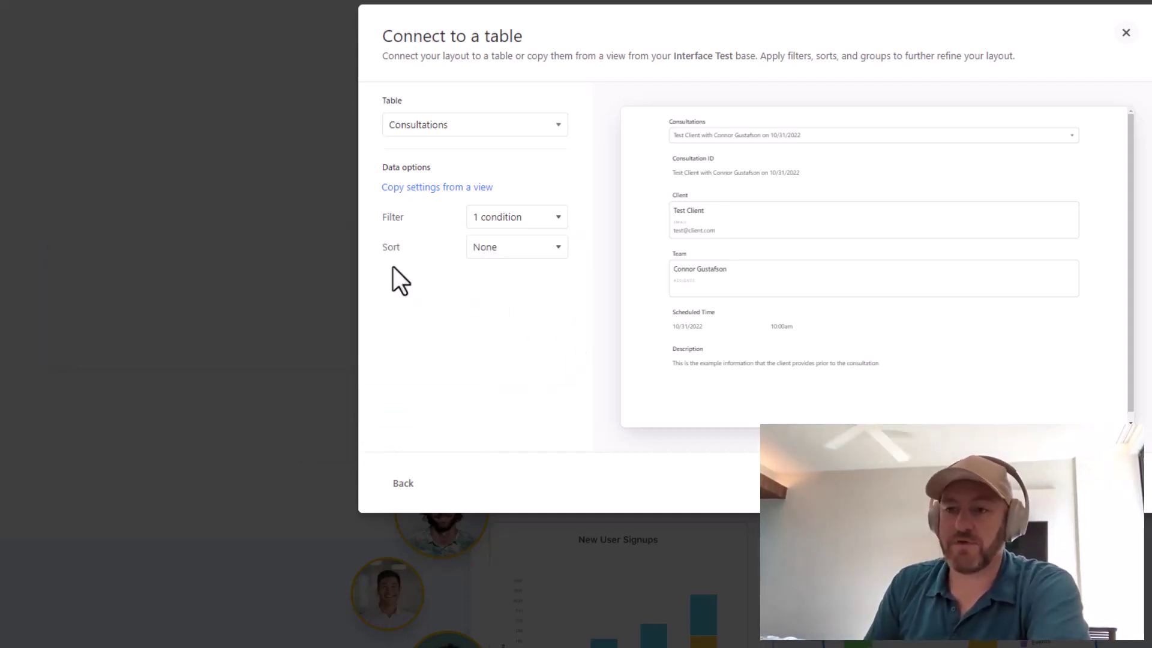
# Sort the picker's records by Scheduled Time and continue to field selection
pyautogui.click(509, 254)
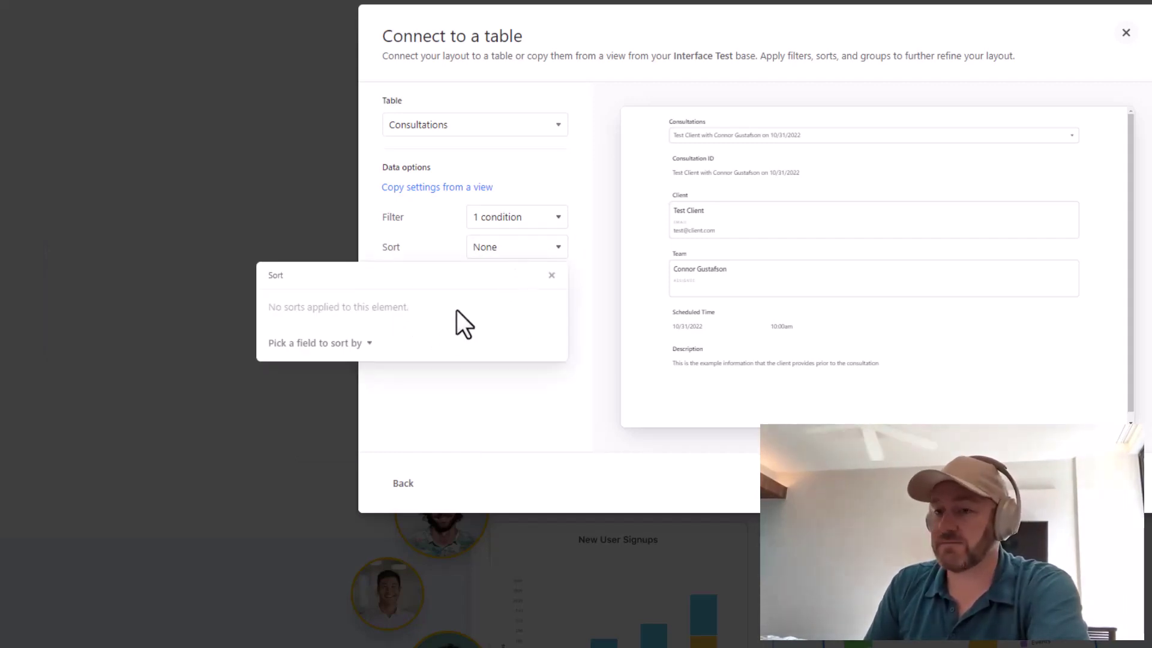
pyautogui.click(338, 343)
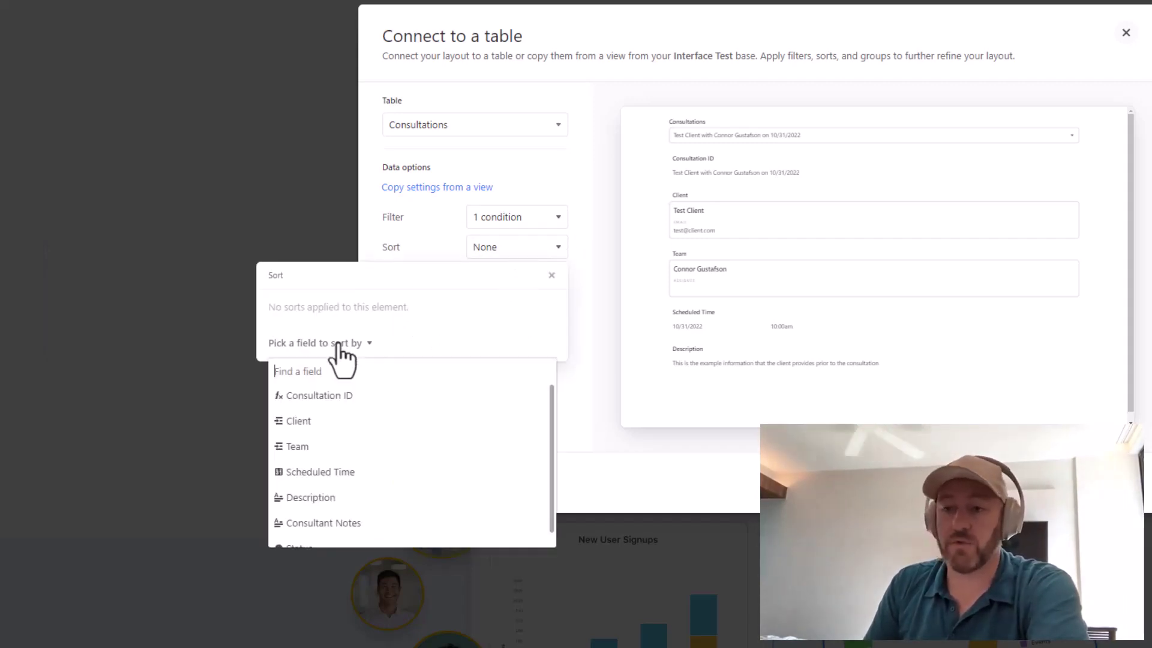
pyautogui.click(317, 474)
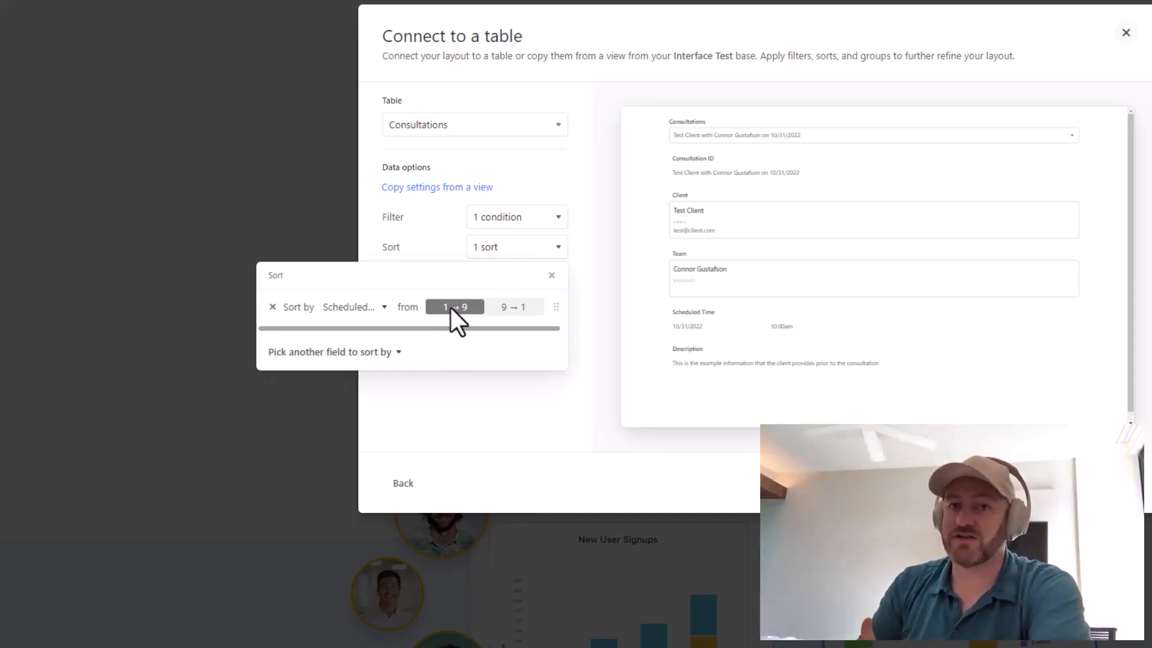
pyautogui.click(520, 382)
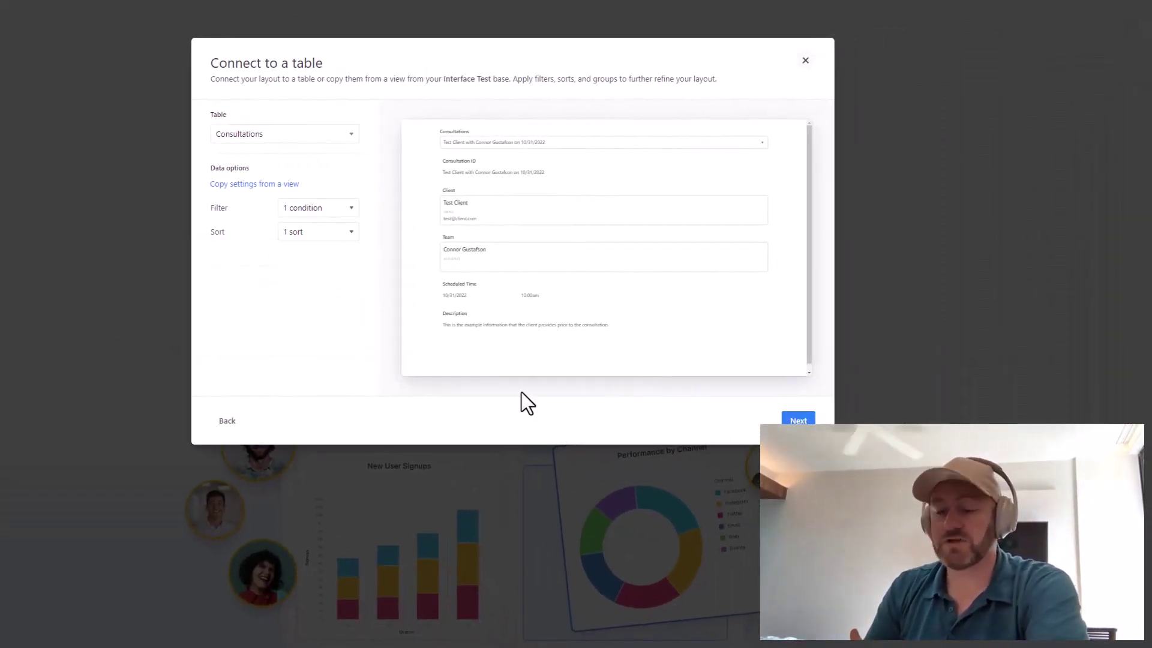
pyautogui.click(799, 419)
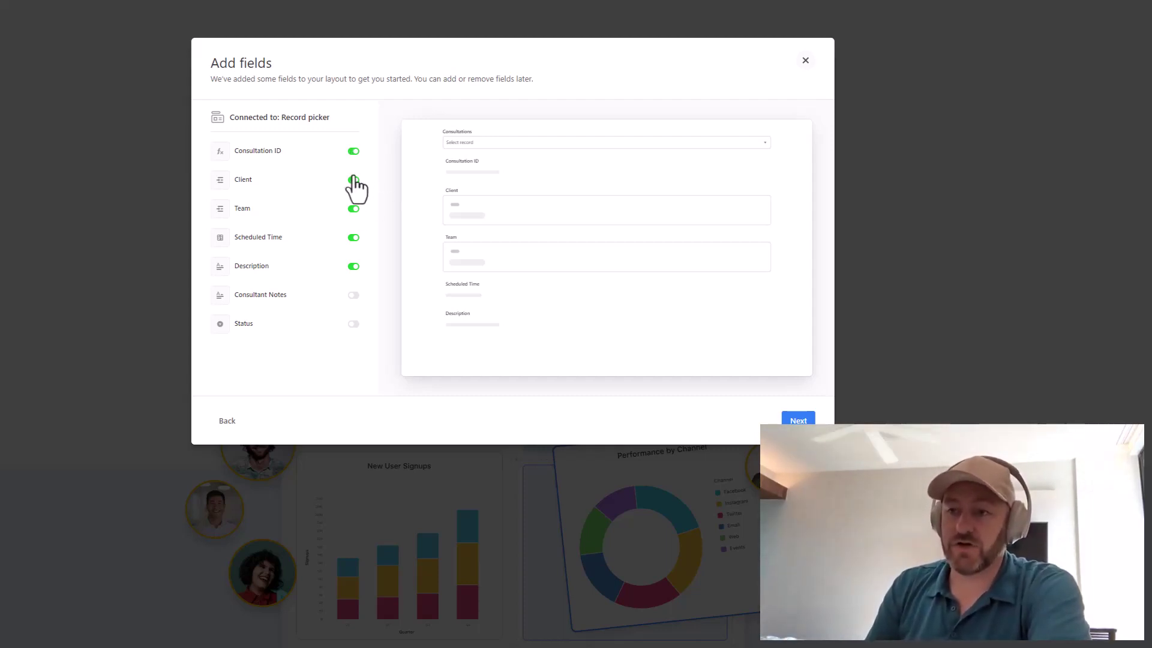
# Hide Client and Team, show Consultant Notes and Status, and finish the Consultations element
pyautogui.click(354, 181)
pyautogui.click(354, 209)
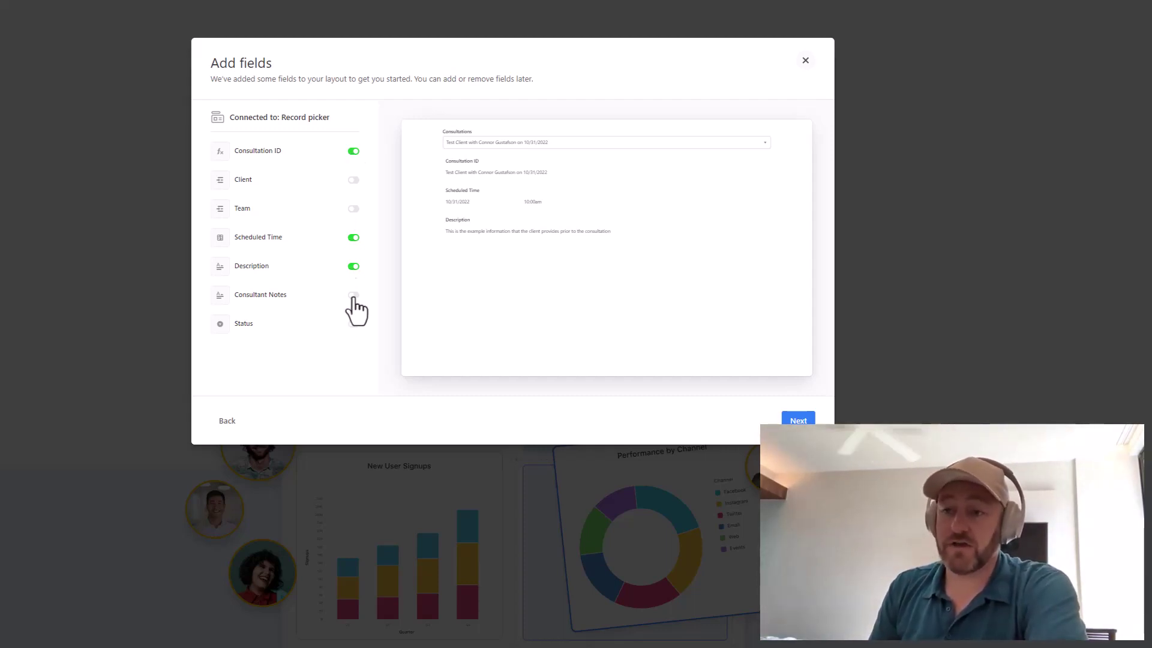
pyautogui.click(353, 295)
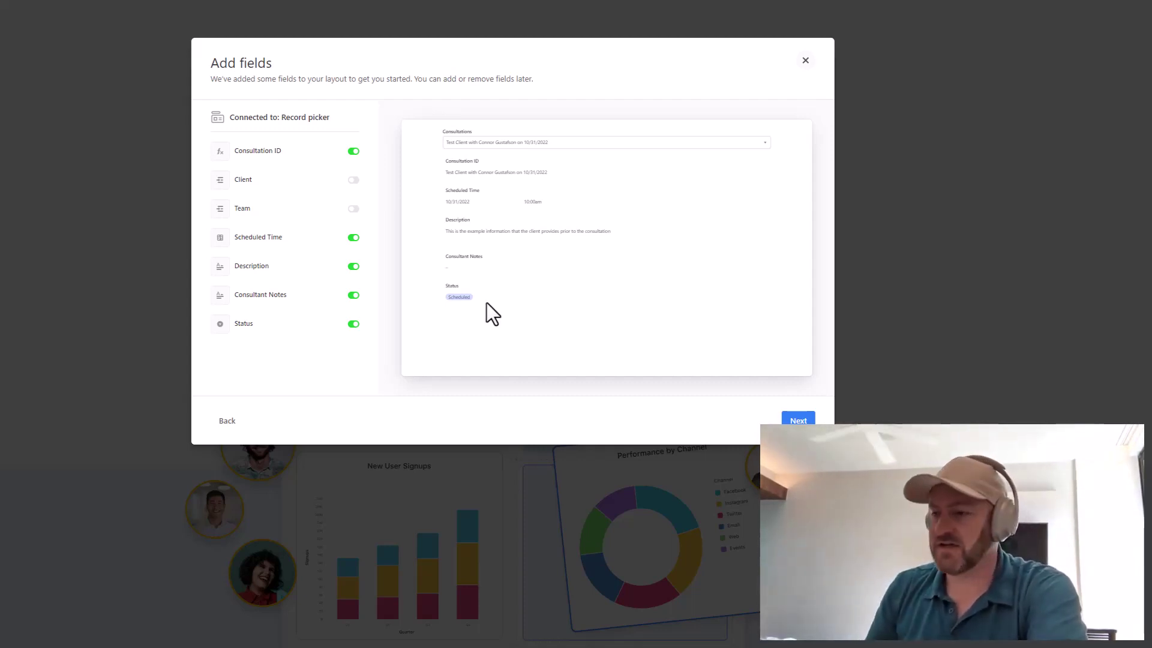
pyautogui.click(791, 422)
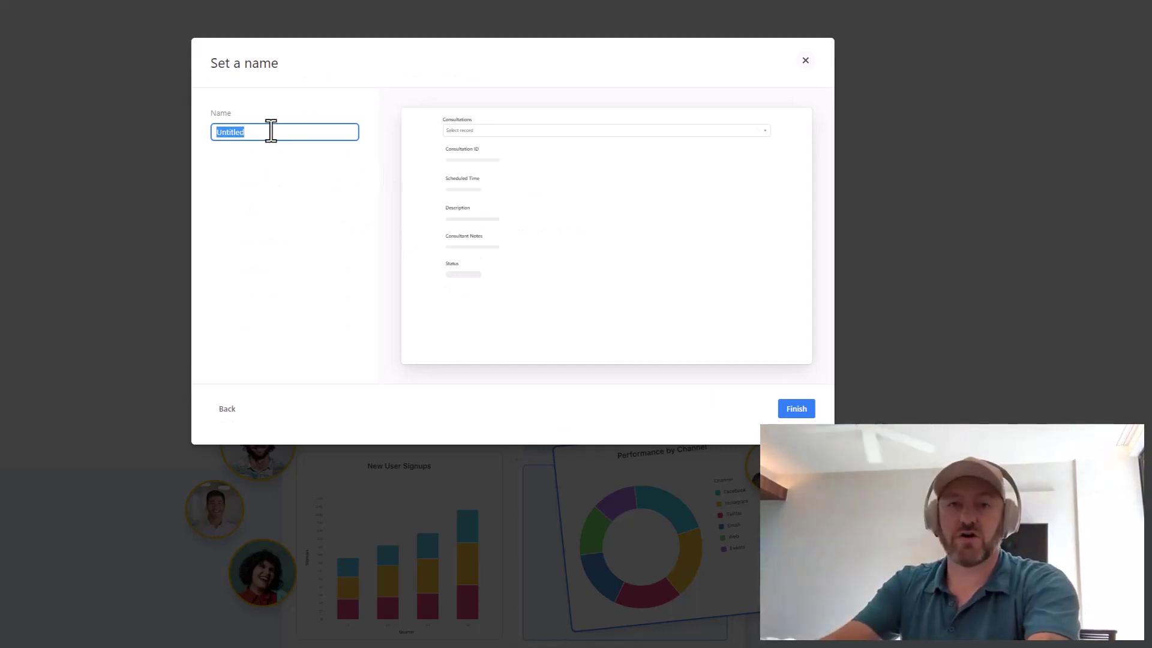
pyautogui.write('tions')
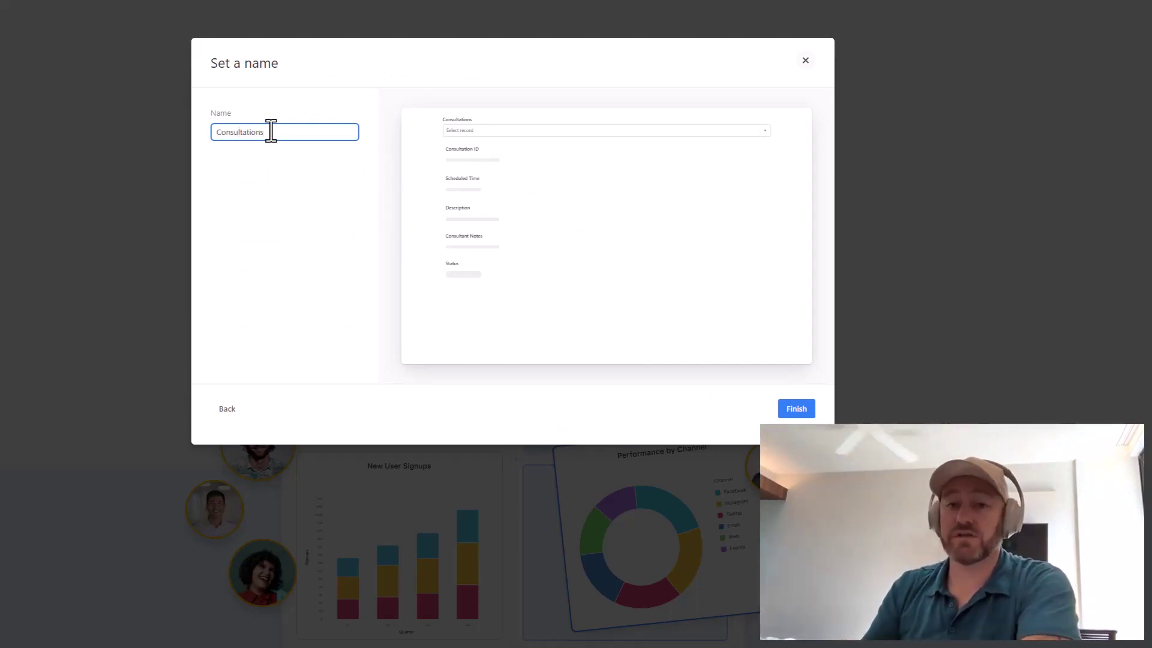
pyautogui.click(796, 410)
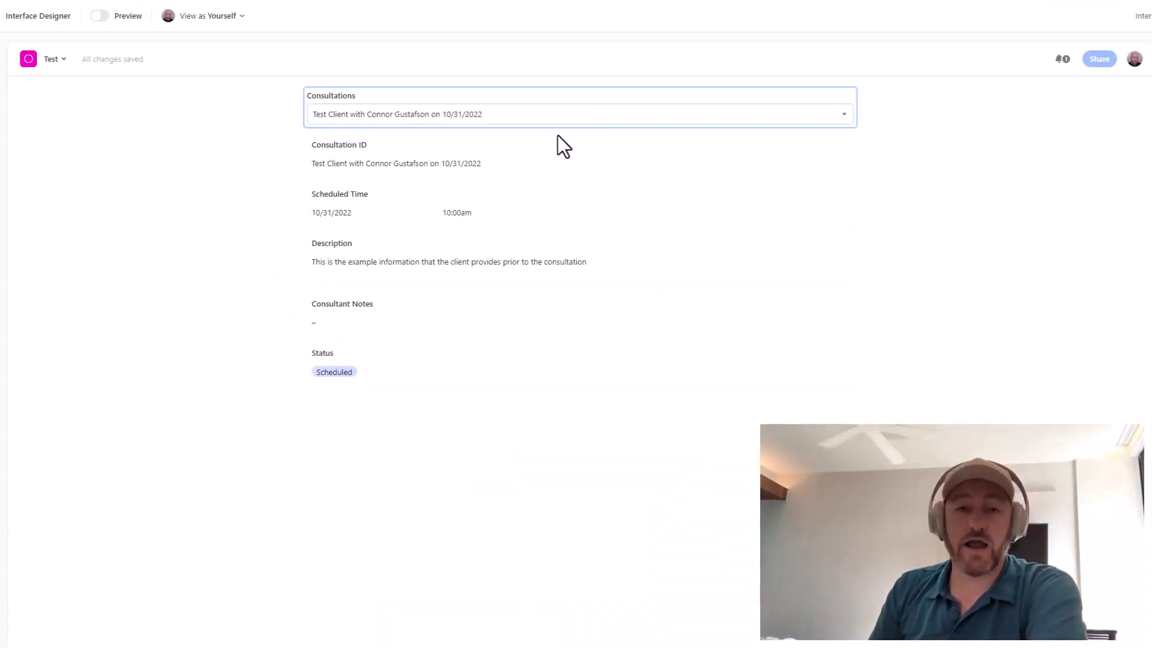
# Check which consultations the Consultations record picker offers
pyautogui.click(551, 118)
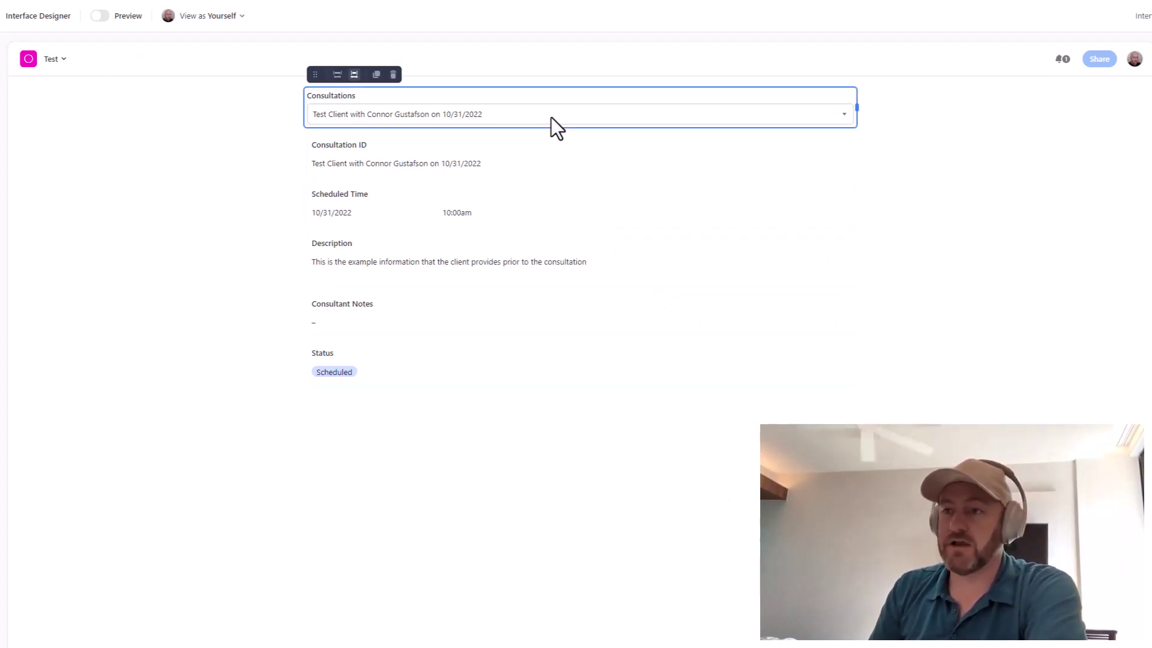
pyautogui.click(773, 117)
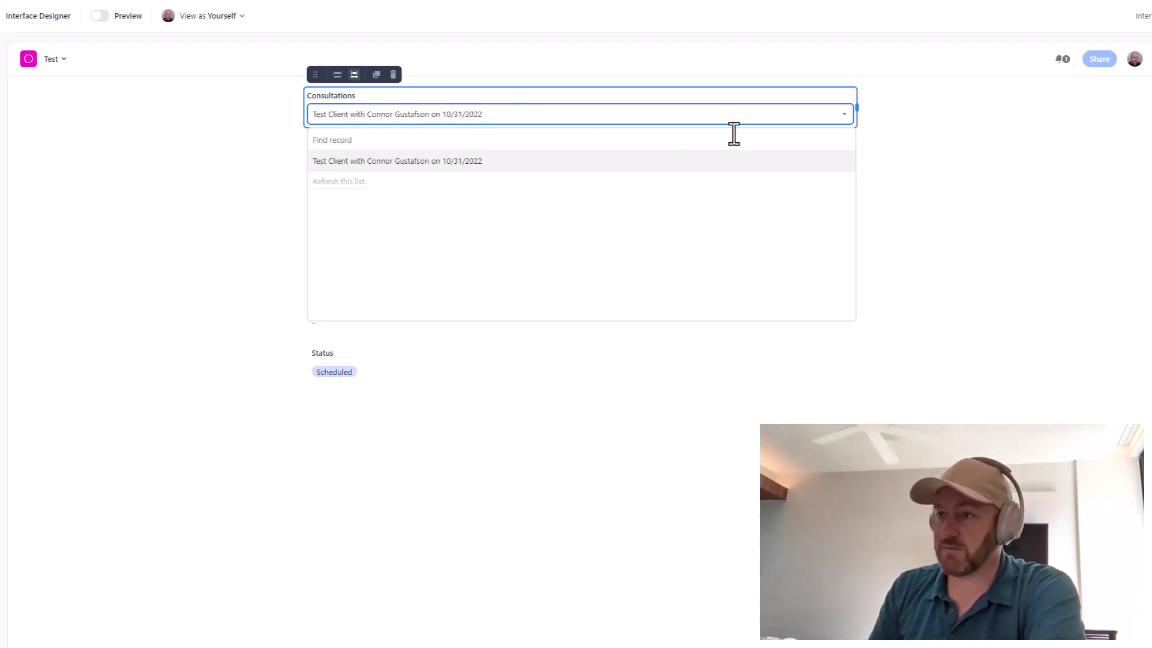
pyautogui.click(945, 148)
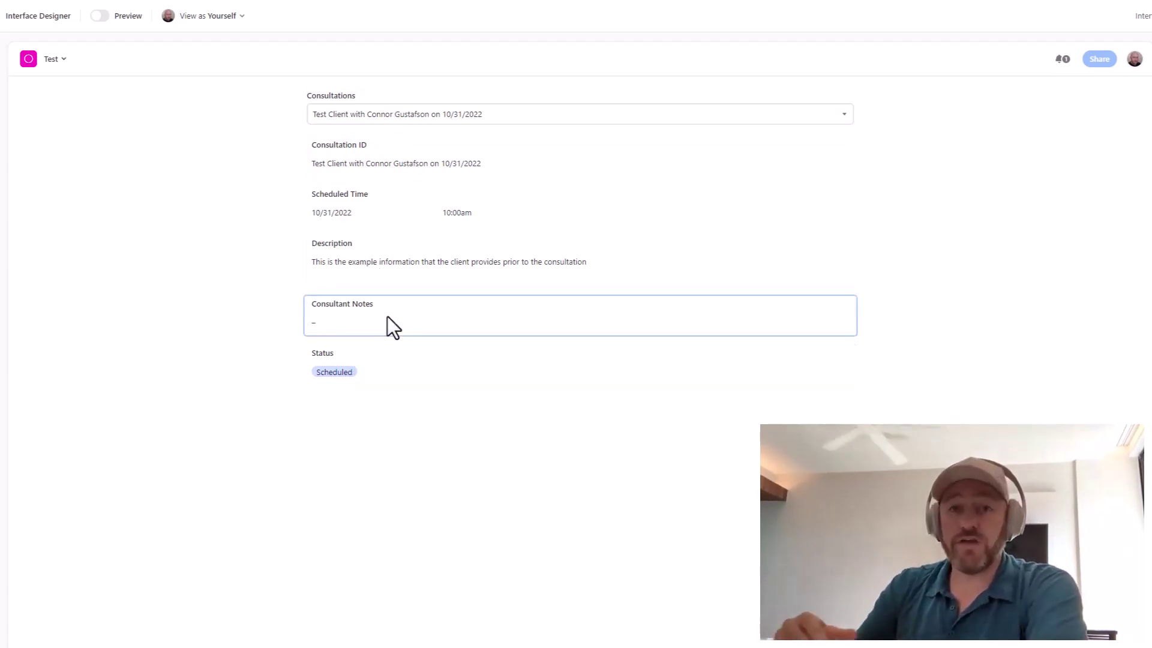
# Delete the Consultation ID field from the interface page
pyautogui.click(430, 159)
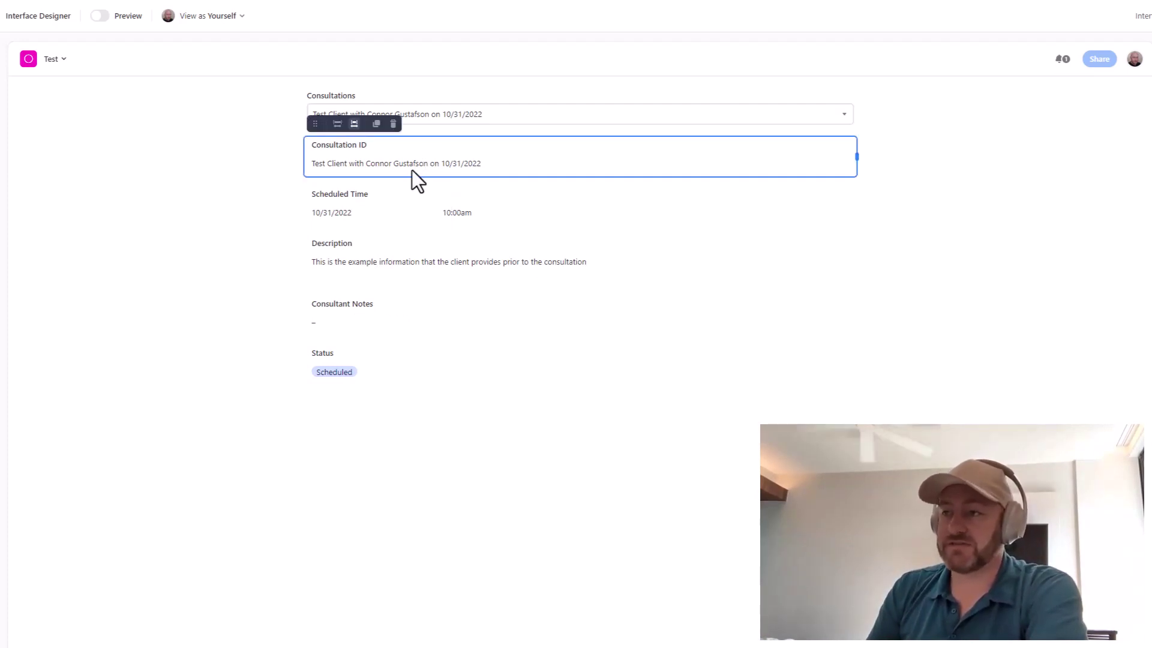
pyautogui.click(393, 125)
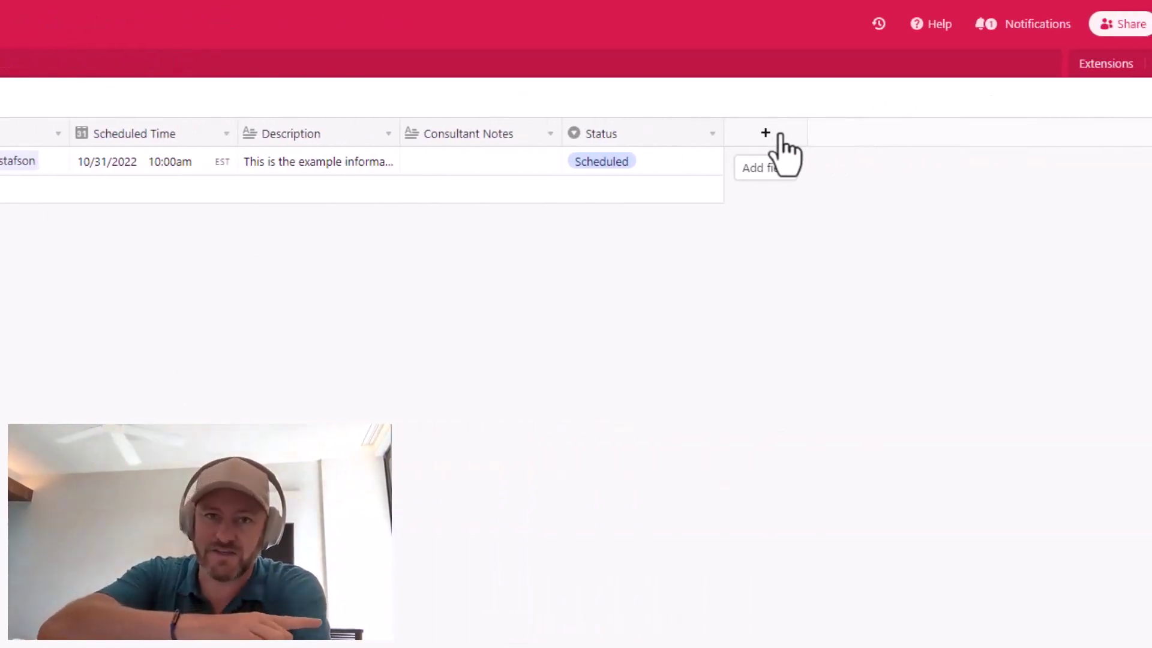
# Add a User lookup field pulling Assignee through the Team link
pyautogui.click(772, 144)
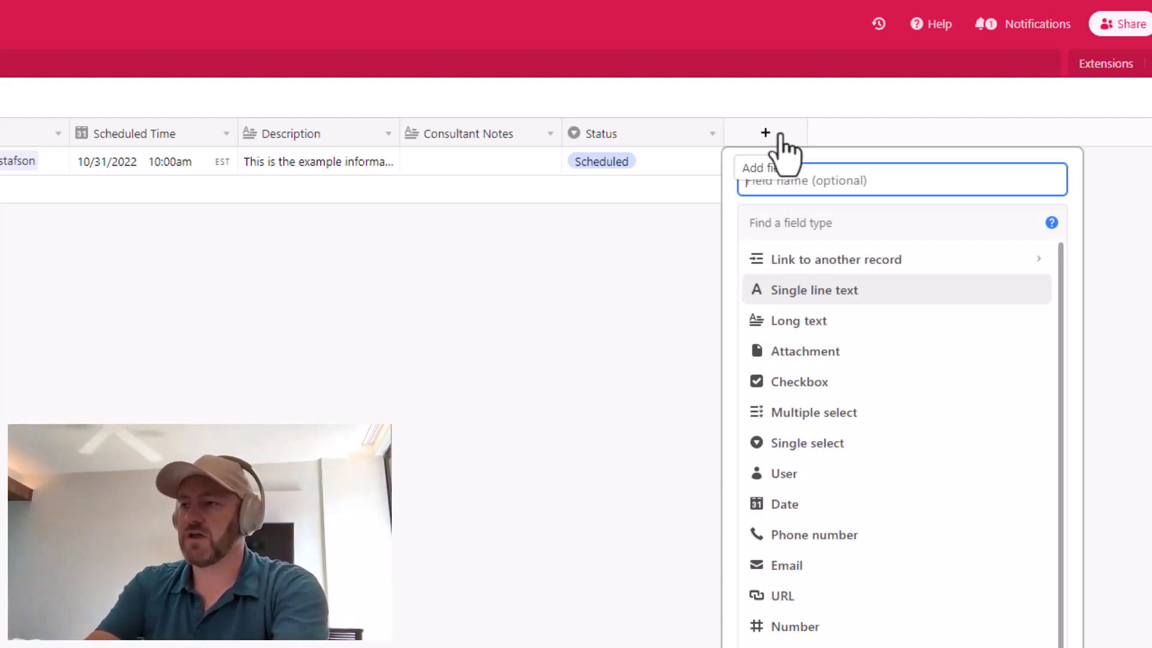
pyautogui.write('User')
pyautogui.press('Tab')
pyautogui.write('loo')
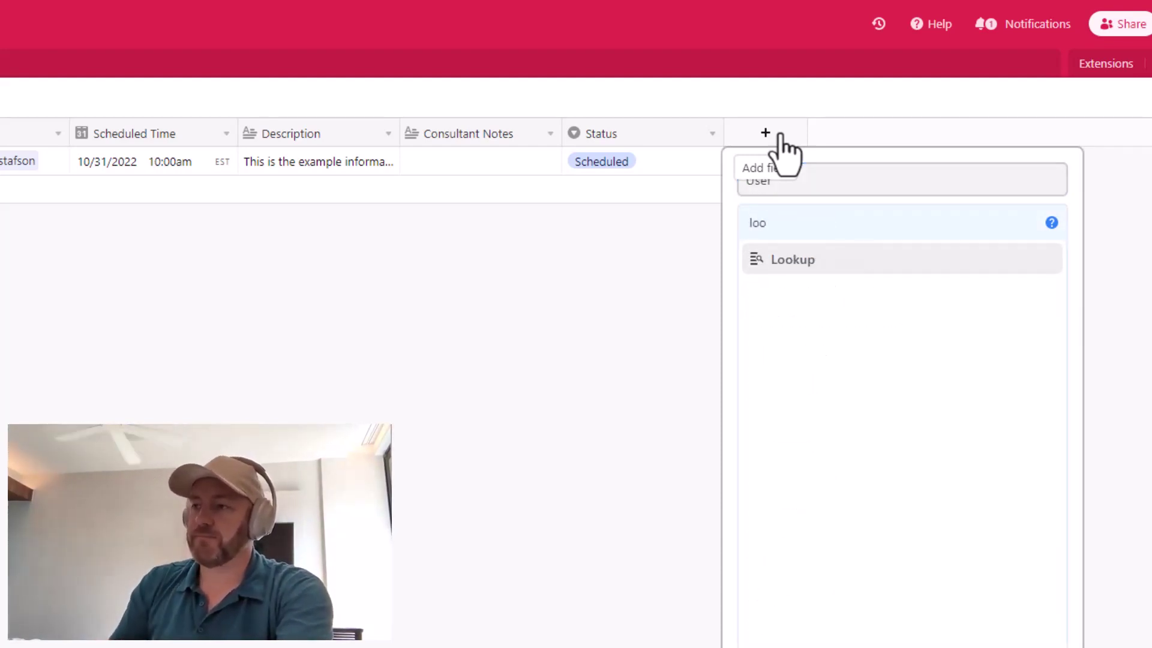
pyautogui.click(810, 261)
pyautogui.click(810, 348)
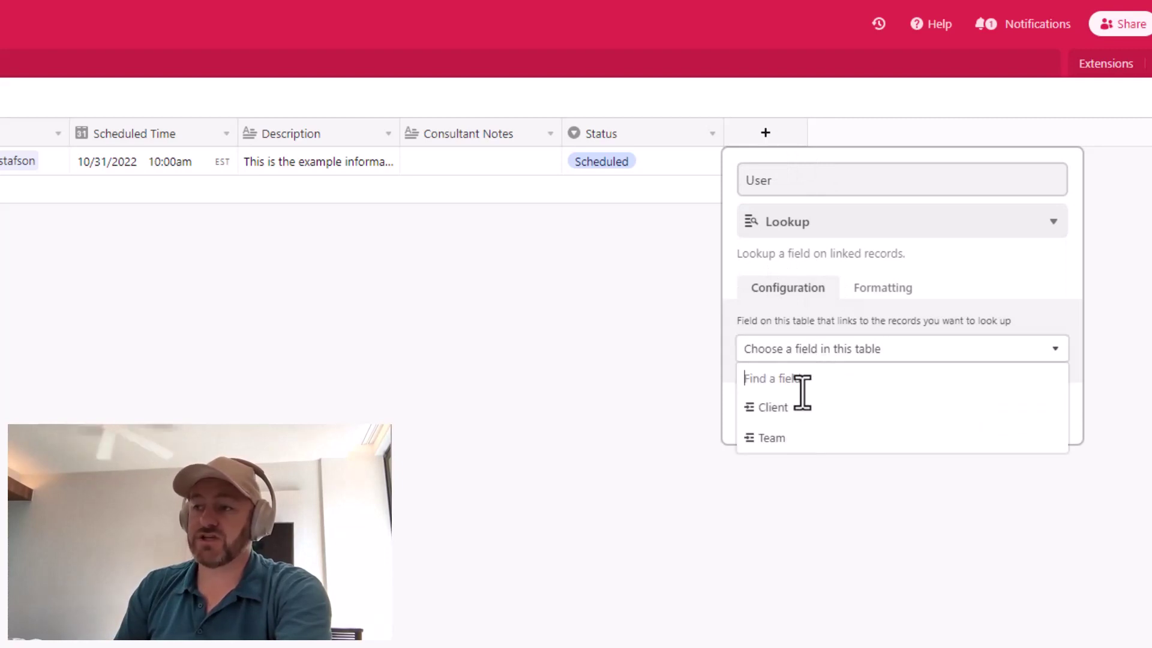
pyautogui.click(776, 441)
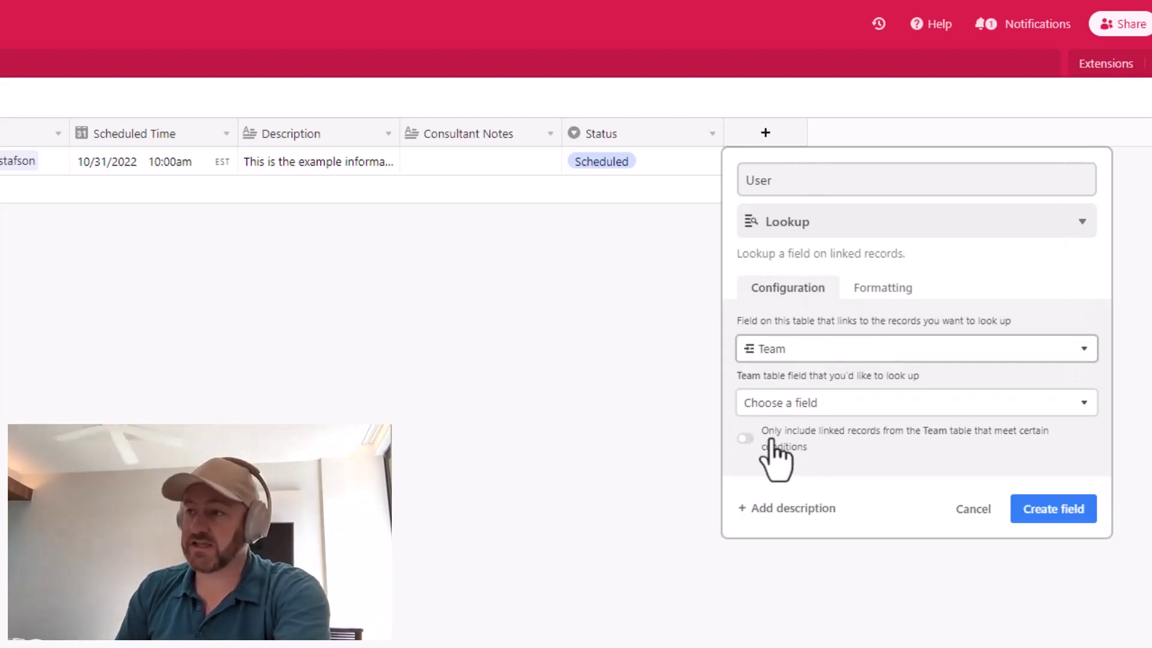
pyautogui.click(797, 406)
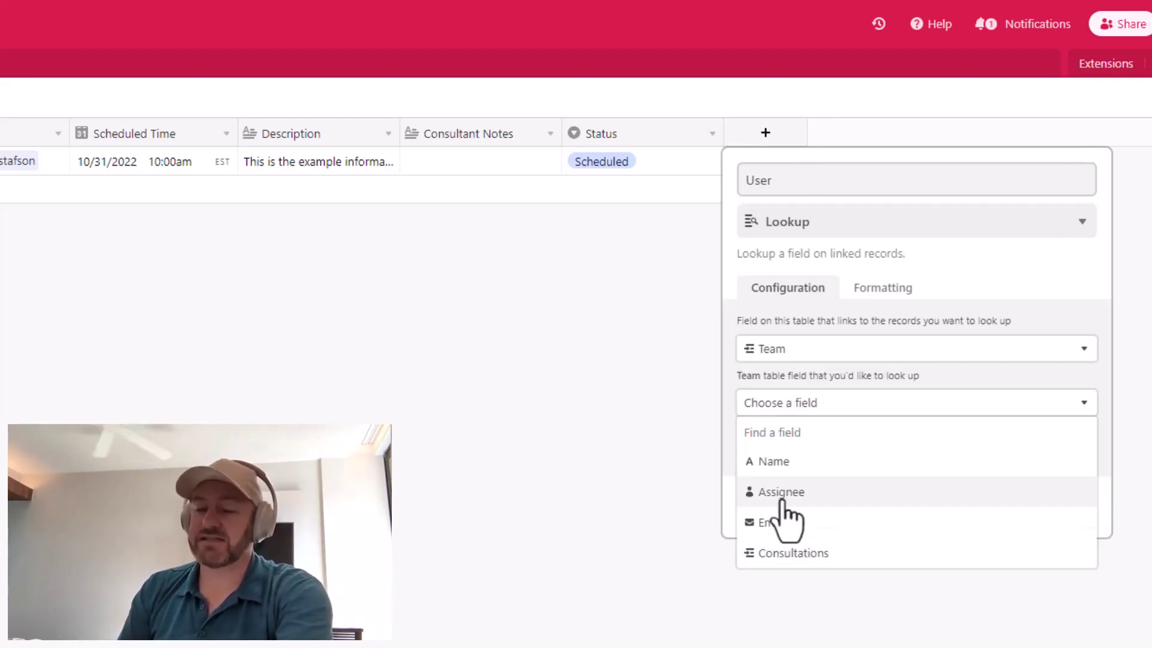
pyautogui.click(785, 495)
pyautogui.click(1051, 507)
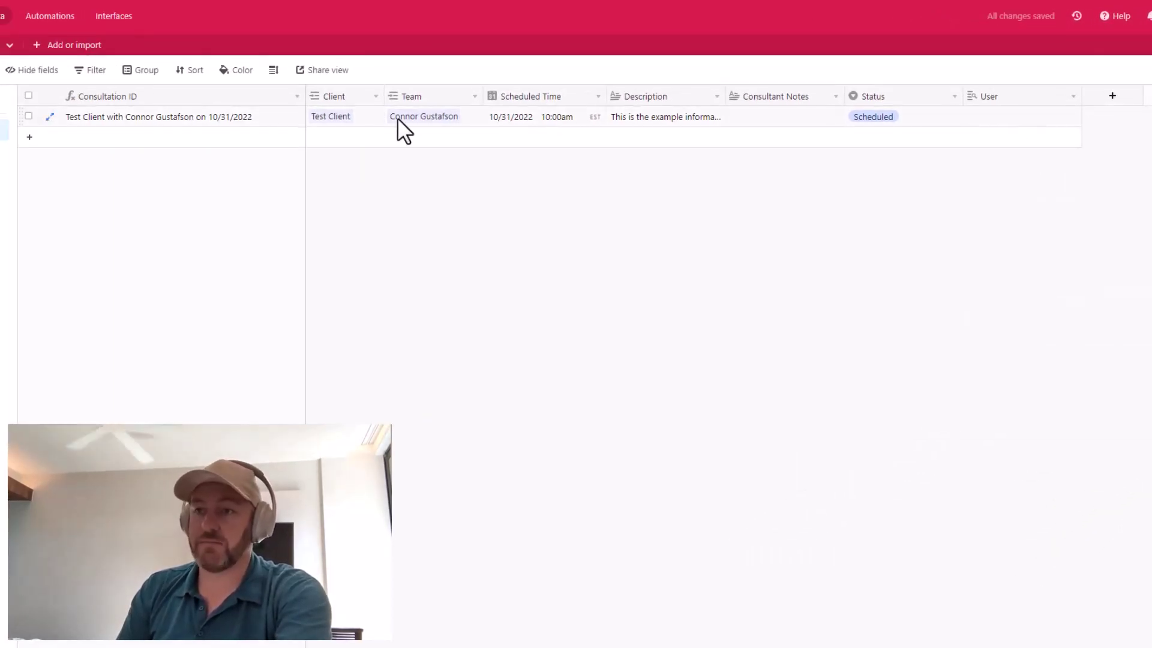
# Reassign the test consultation to the first team member and check its User value
pyautogui.click(429, 116)
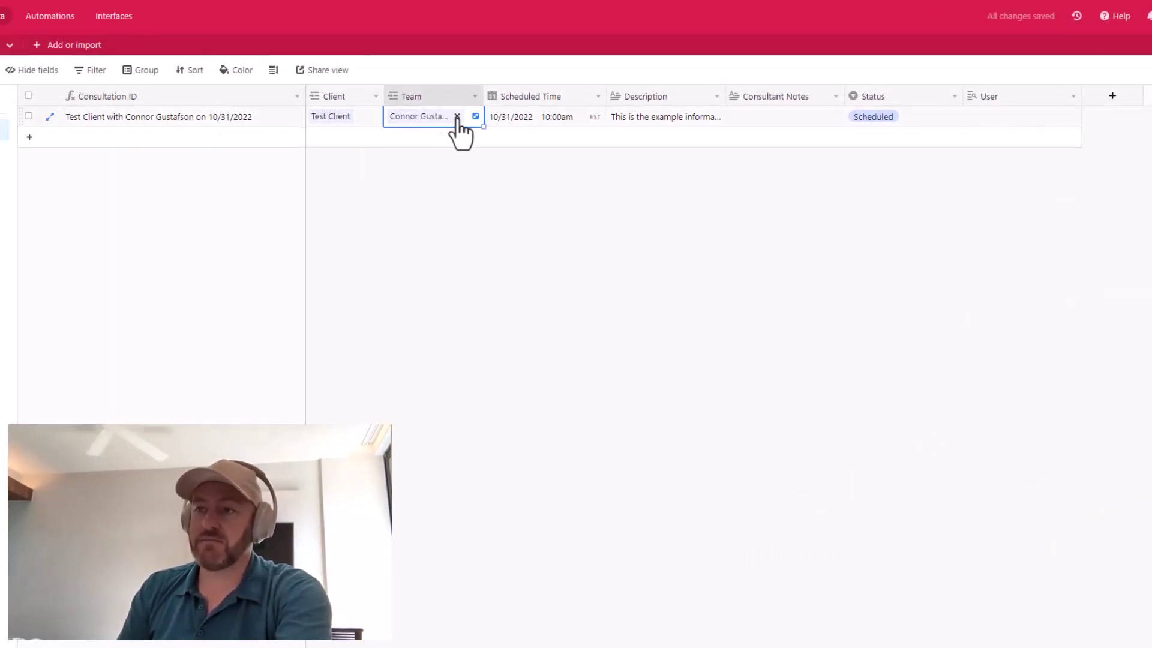
pyautogui.click(458, 117)
pyautogui.click(393, 117)
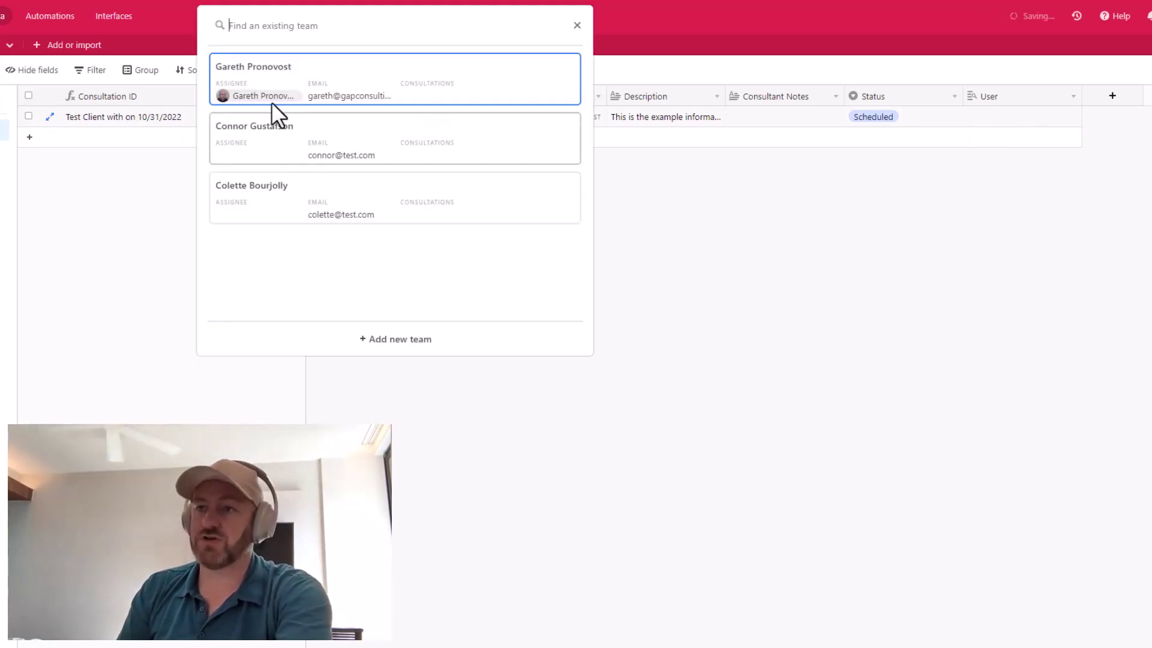
pyautogui.click(267, 101)
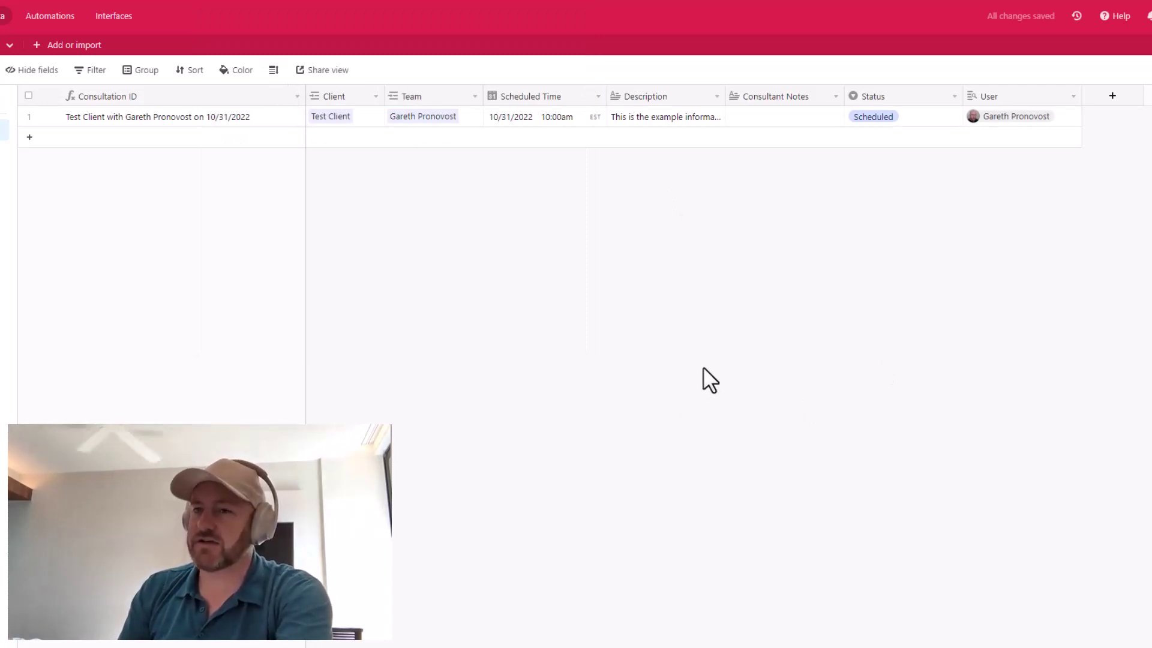
pyautogui.click(1013, 122)
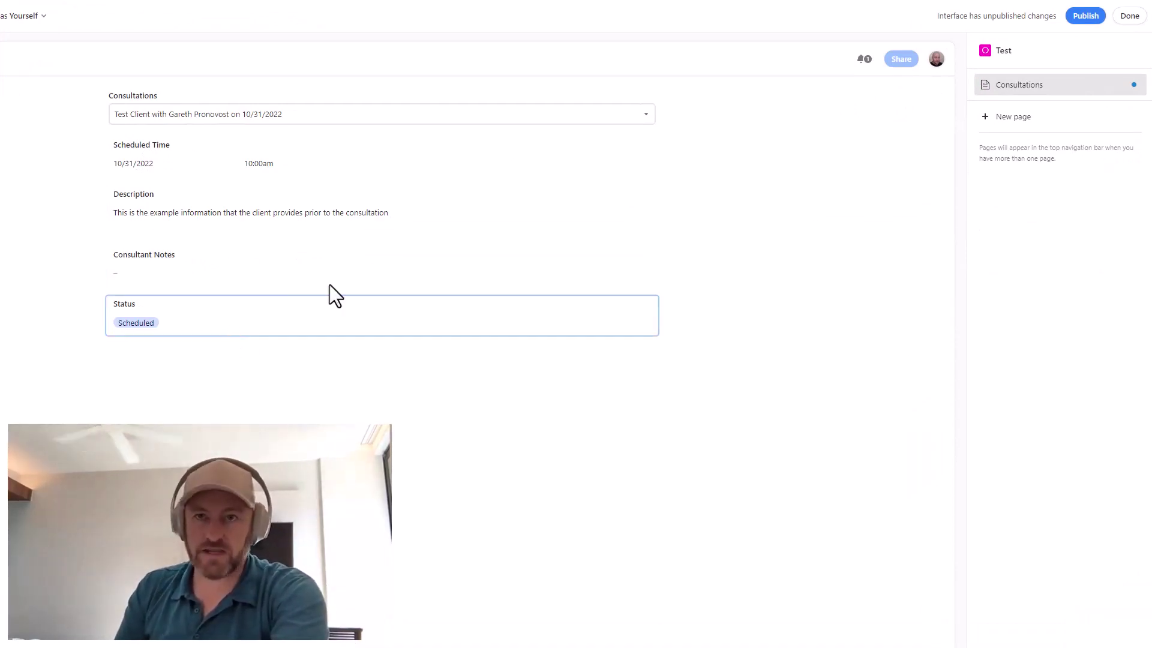
# Limit the Consultations picker to the viewer's own records and publish the interface
pyautogui.click(199, 118)
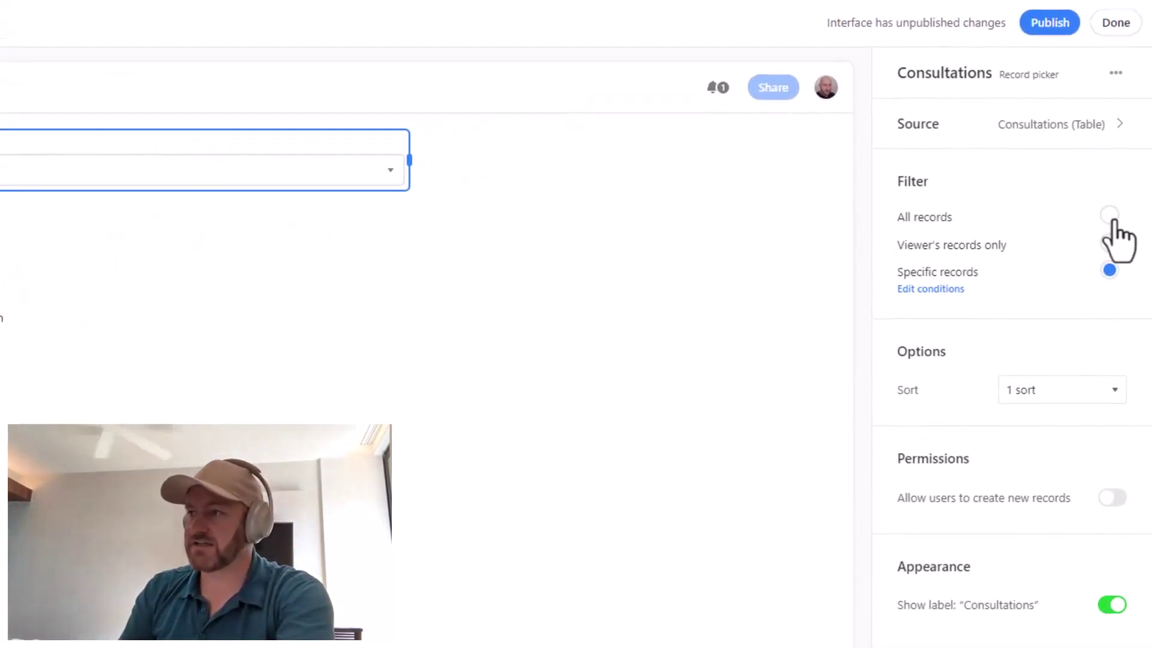
pyautogui.click(1109, 245)
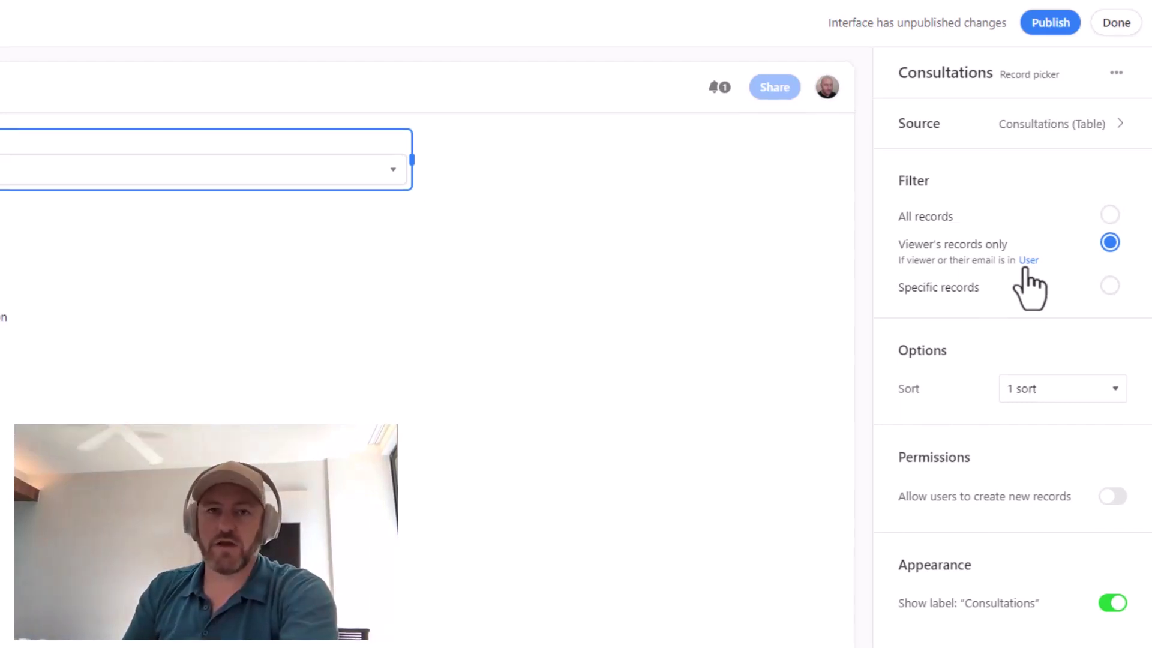
pyautogui.click(628, 352)
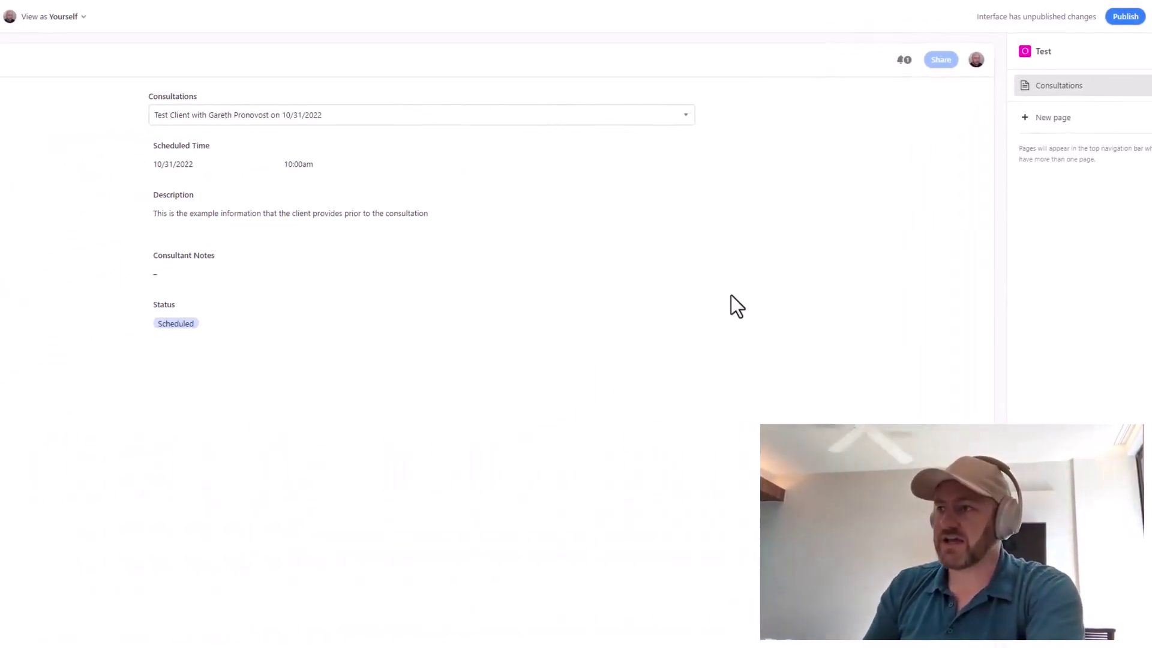
pyautogui.click(1136, 20)
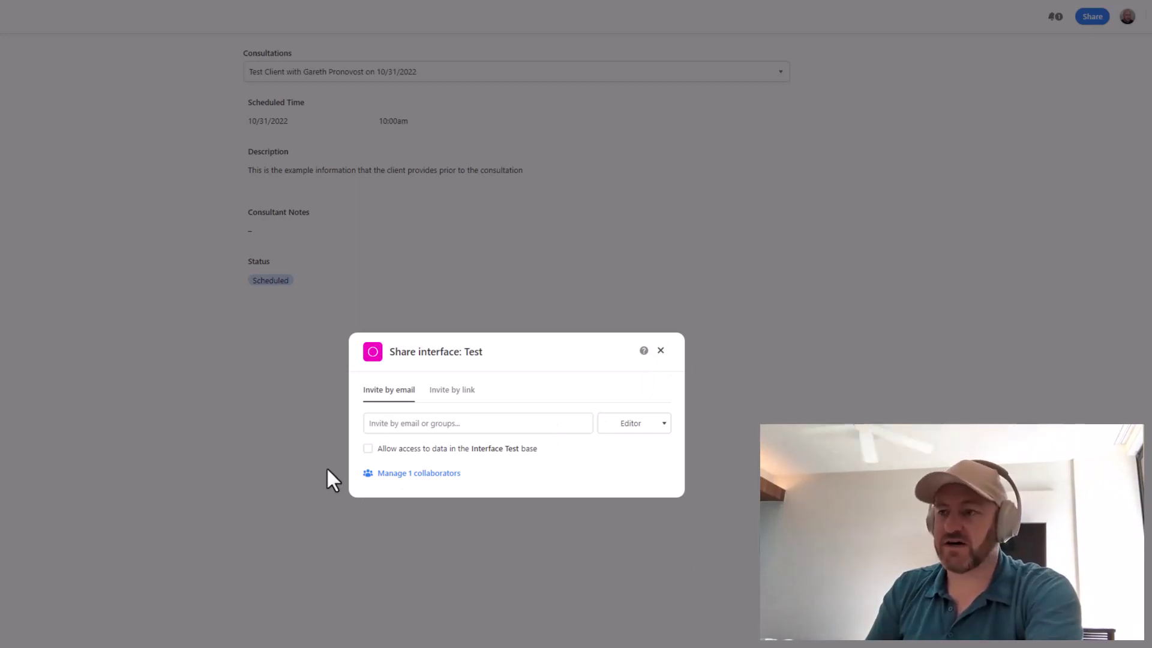
pyautogui.click(661, 351)
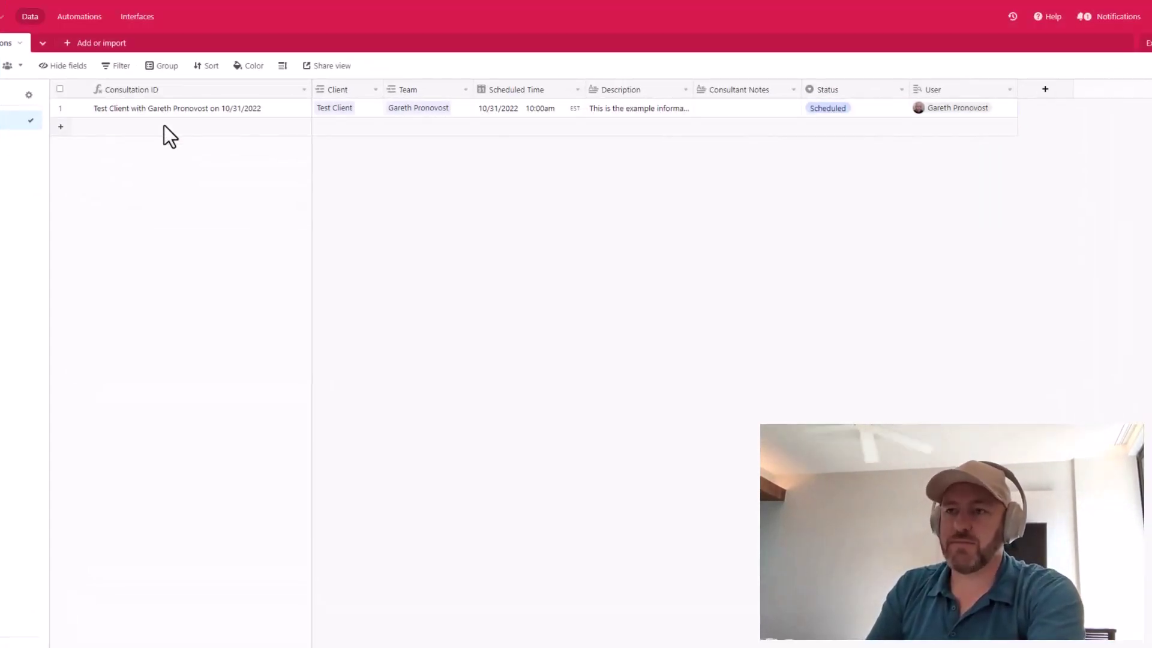
# Add three consultation records and fill Test Client into each
pyautogui.click(139, 128)
pyautogui.click(131, 148)
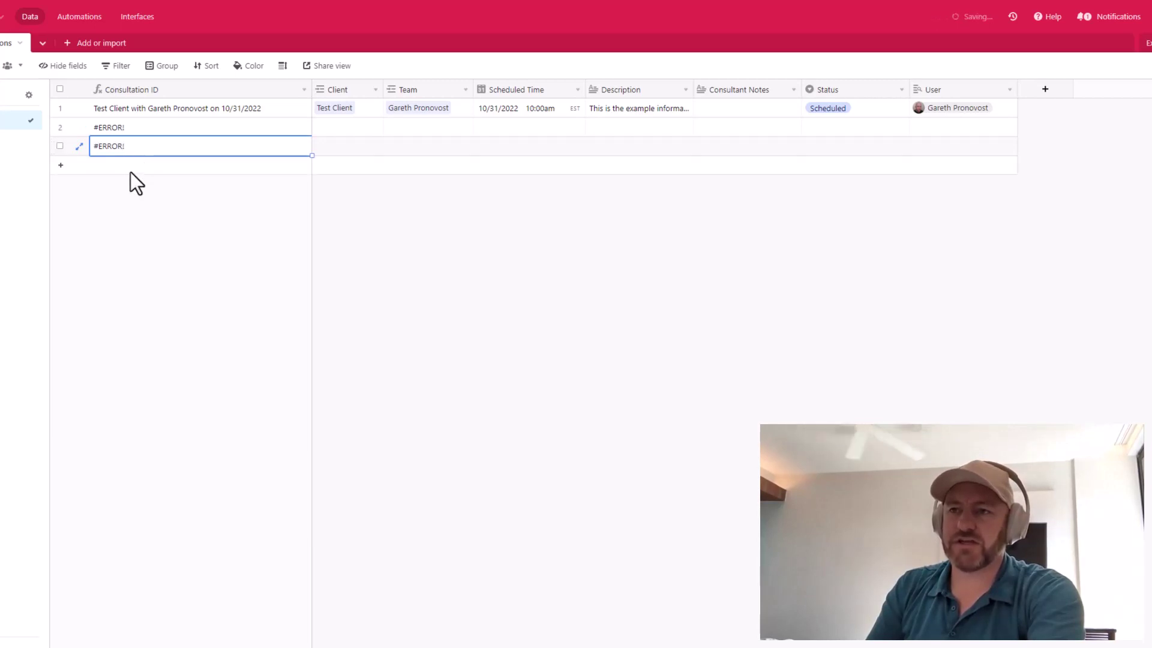
pyautogui.click(128, 165)
pyautogui.click(342, 126)
pyautogui.click(365, 108)
pyautogui.moveTo(383, 116); pyautogui.dragTo(375, 161)
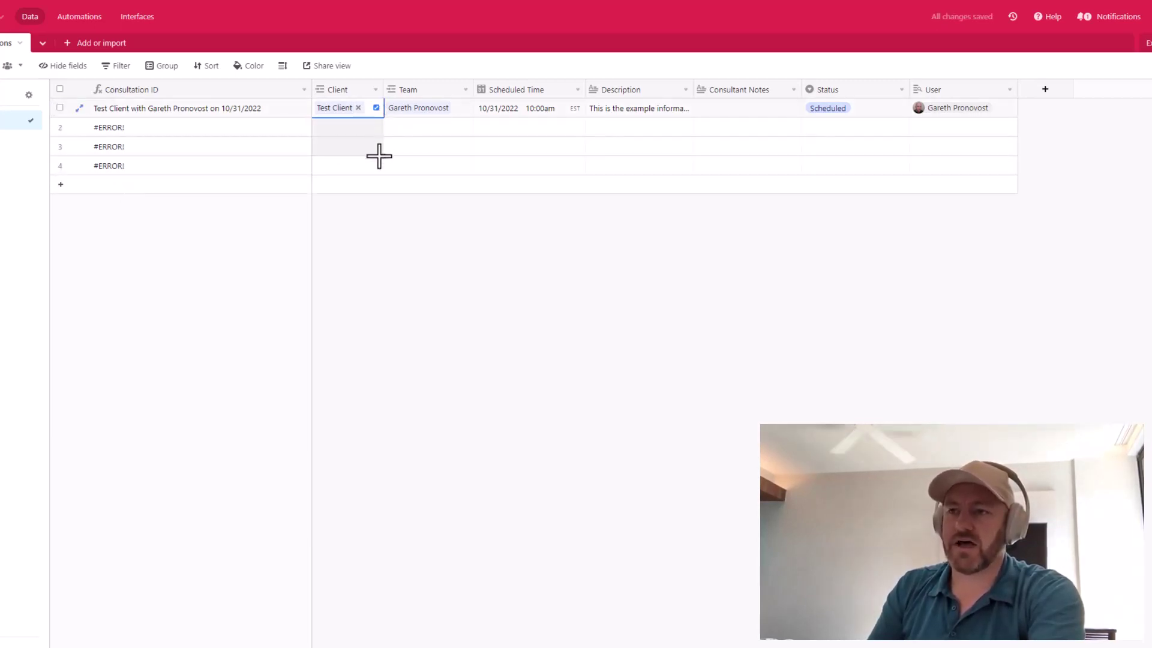
# Link a team member to each of the three new consultations and check the User values
pyautogui.click(408, 127)
pyautogui.click(393, 128)
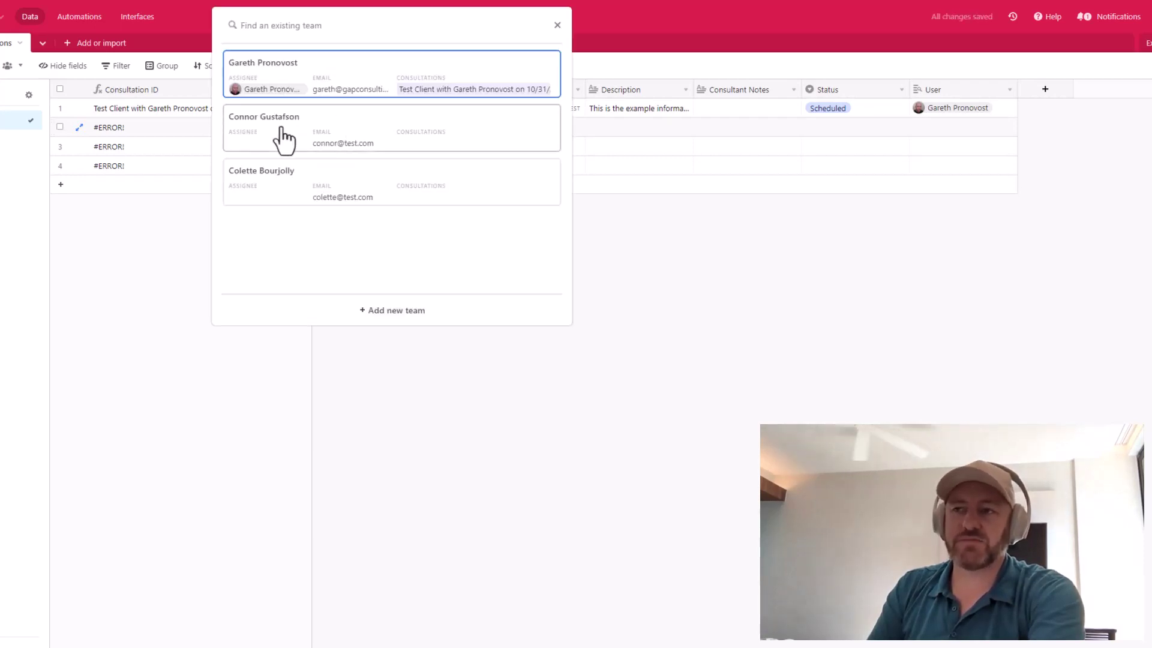
pyautogui.click(283, 130)
pyautogui.click(396, 146)
pyautogui.click(276, 192)
pyautogui.click(393, 166)
pyautogui.click(258, 136)
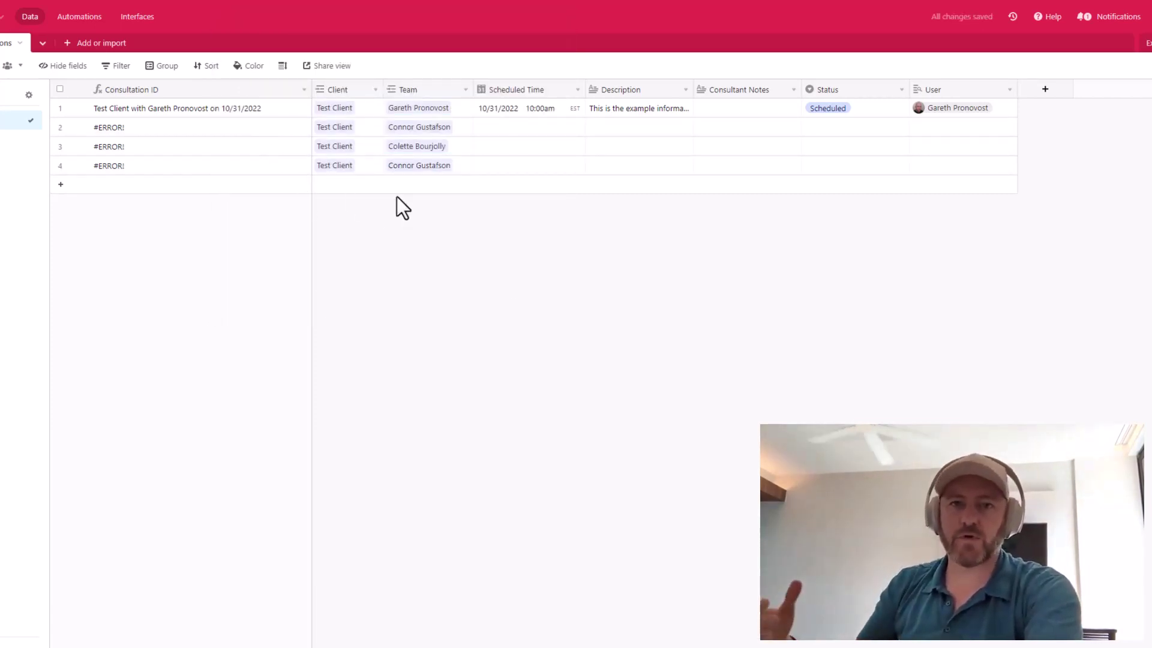
pyautogui.moveTo(271, 127)
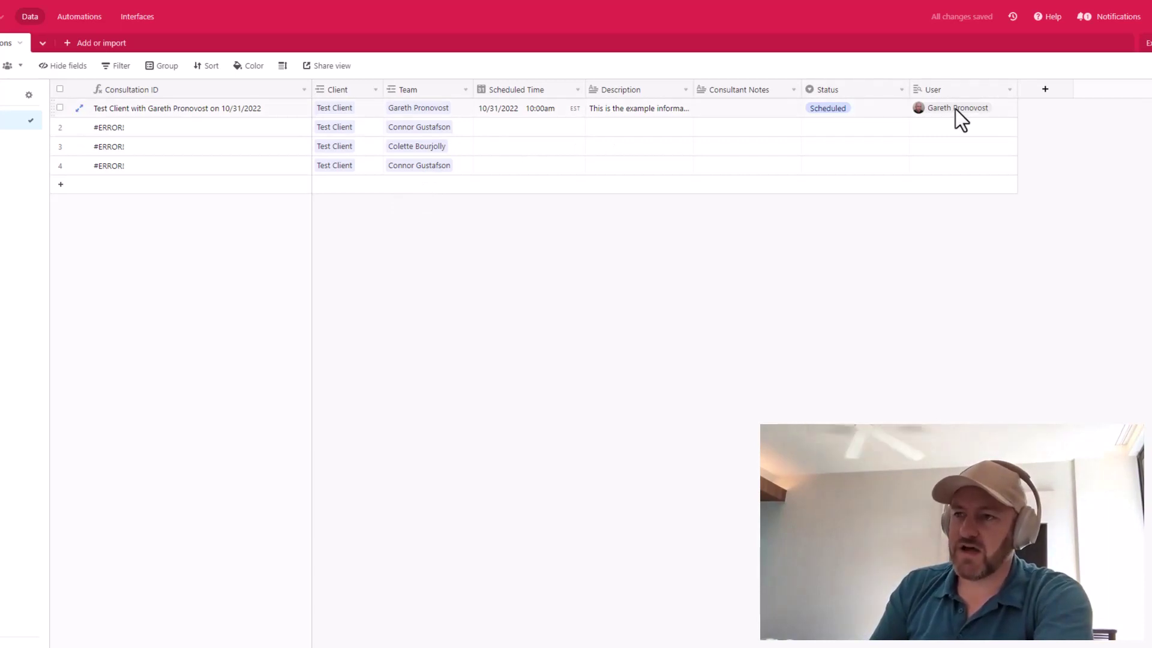
pyautogui.click(955, 110)
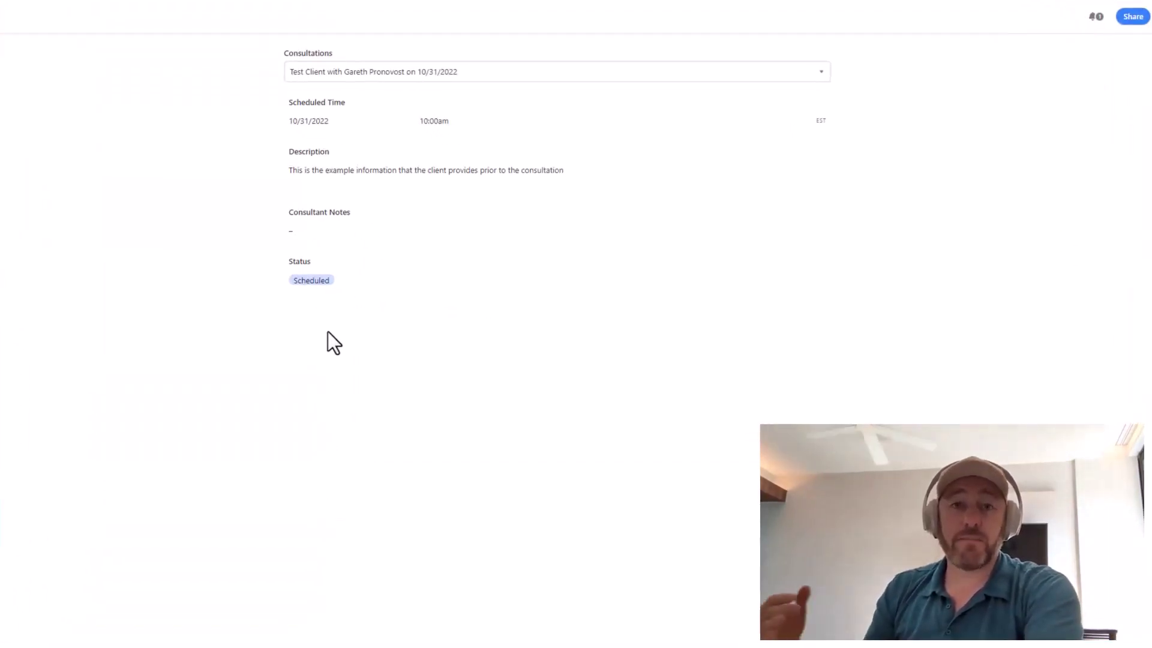
pyautogui.click(504, 73)
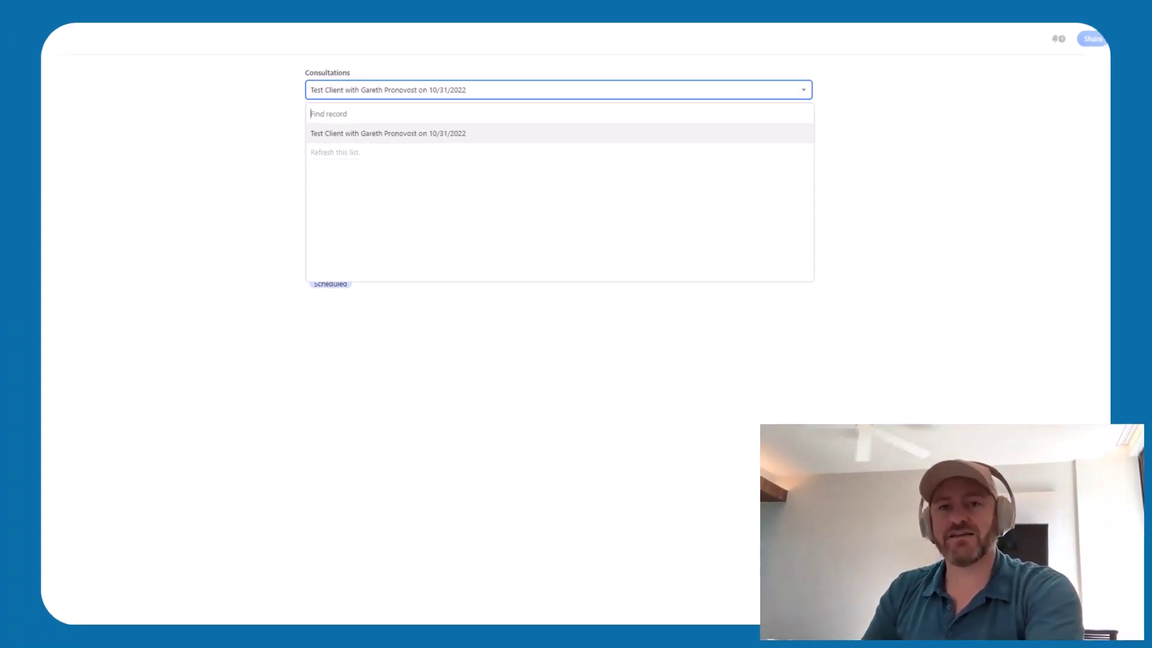
# Reassign the second consultation to the first team member
pyautogui.click(445, 131)
pyautogui.click(393, 128)
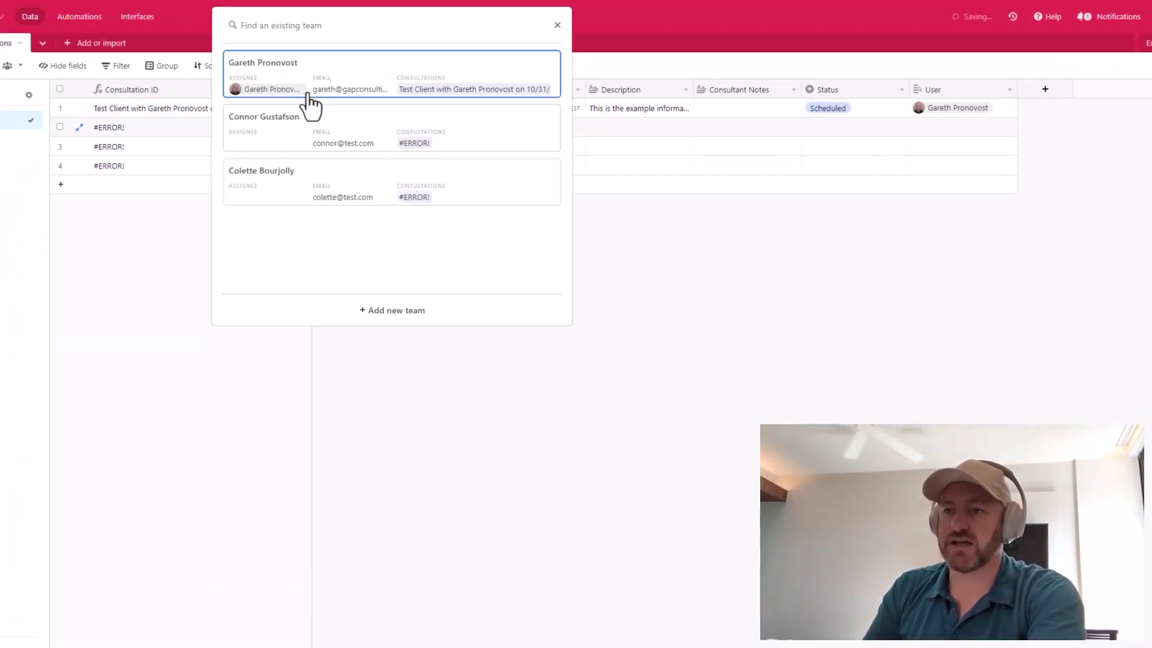
pyautogui.click(295, 90)
pyautogui.click(795, 223)
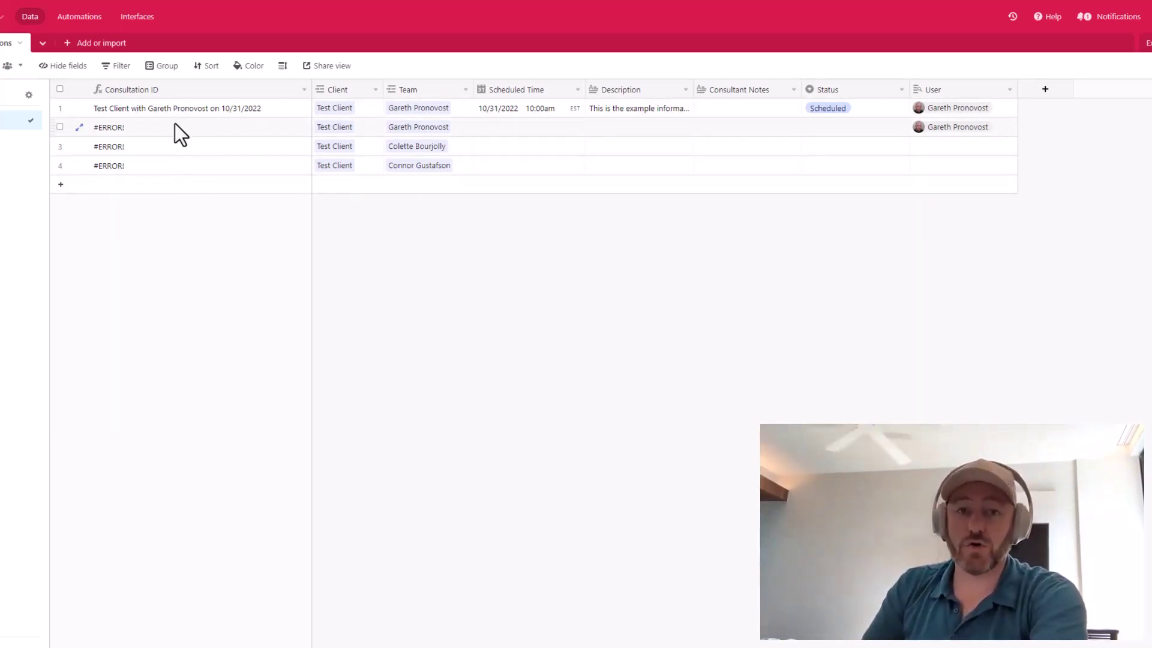
# Schedule the second consultation for 11/14/2022 at 10:00am
pyautogui.click(496, 133)
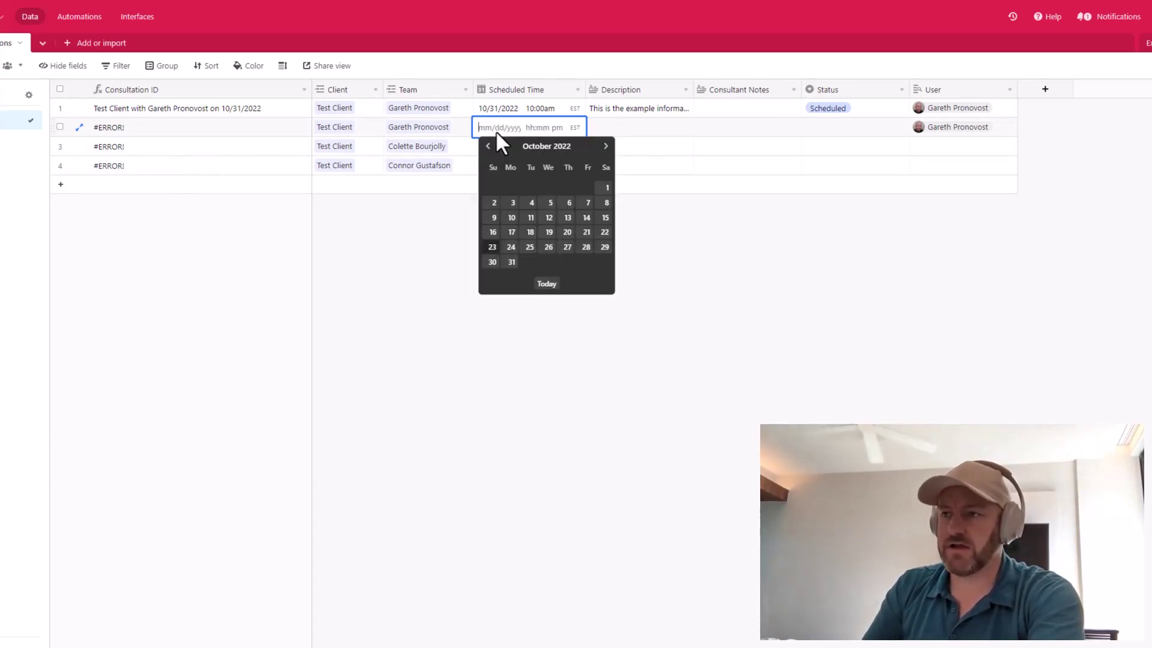
pyautogui.click(606, 146)
pyautogui.click(511, 219)
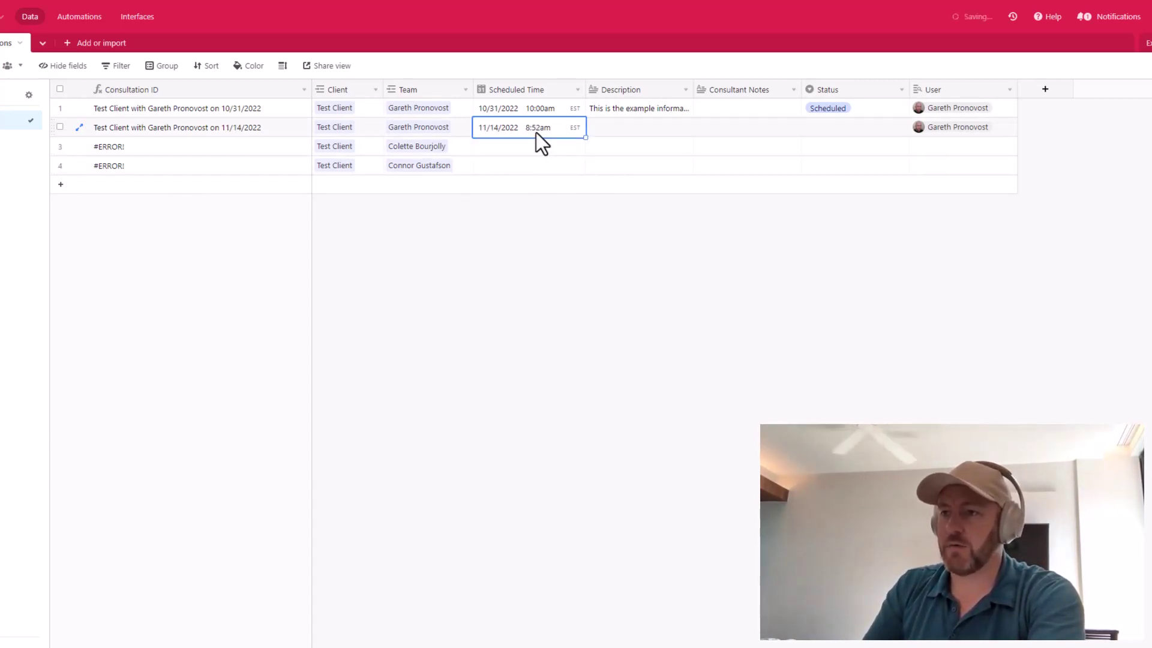
pyautogui.click(537, 132)
pyautogui.write('10:00am')
pyautogui.press('Tab')
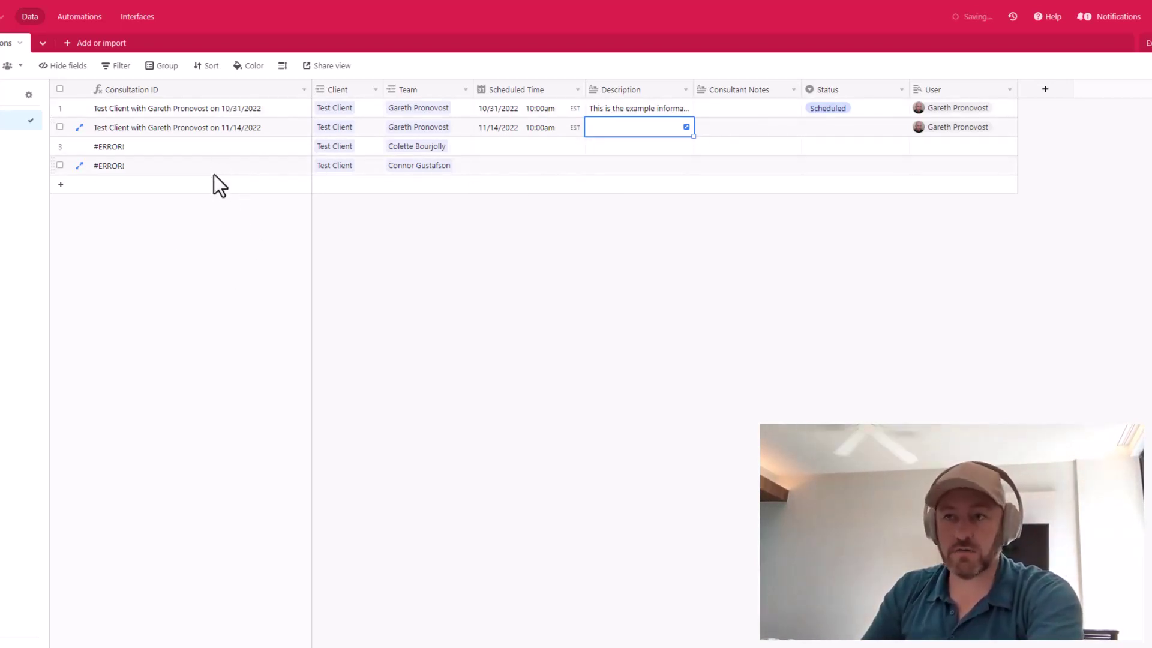
pyautogui.doubleClick(204, 93)
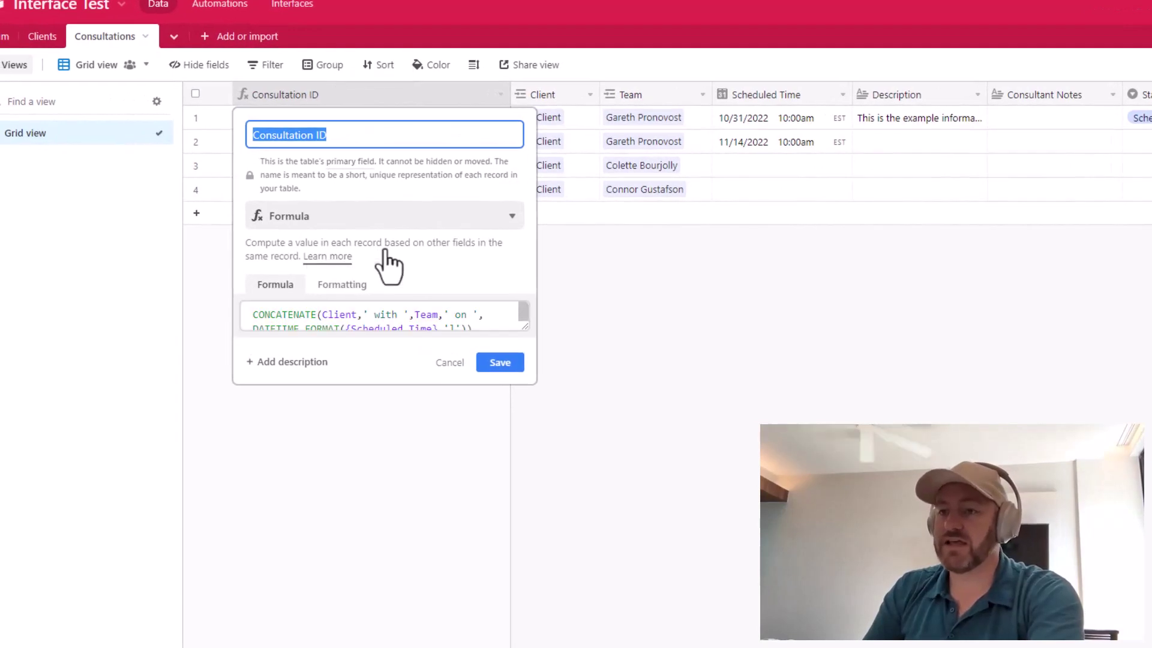
pyautogui.moveTo(525, 326); pyautogui.dragTo(545, 415)
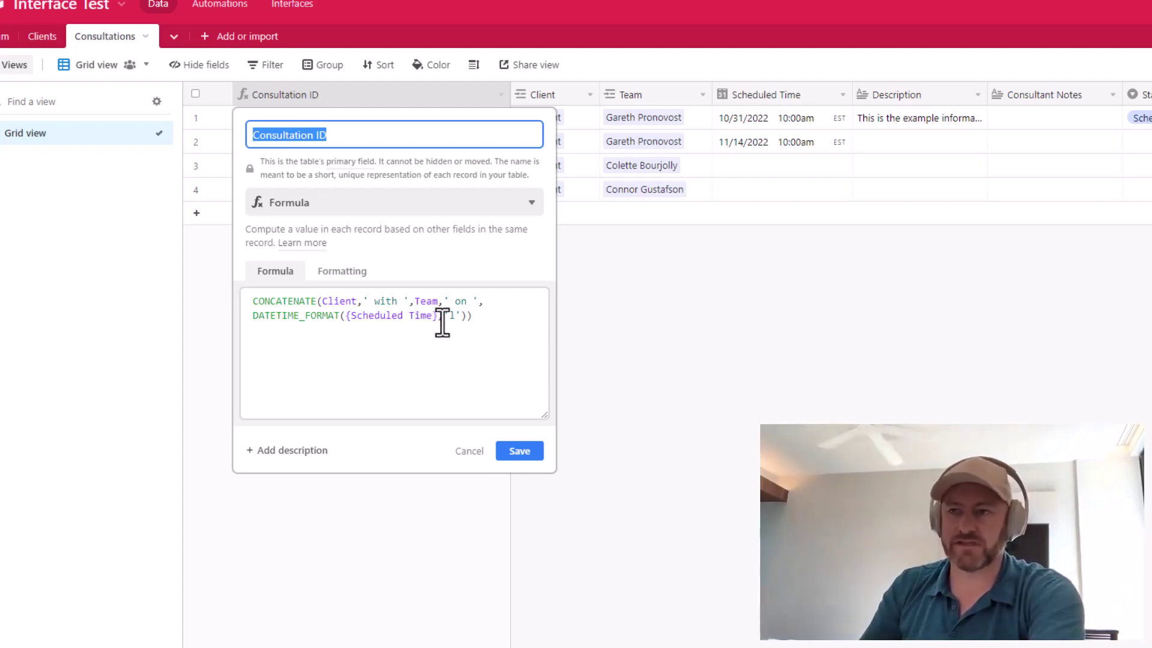
pyautogui.press('Return')
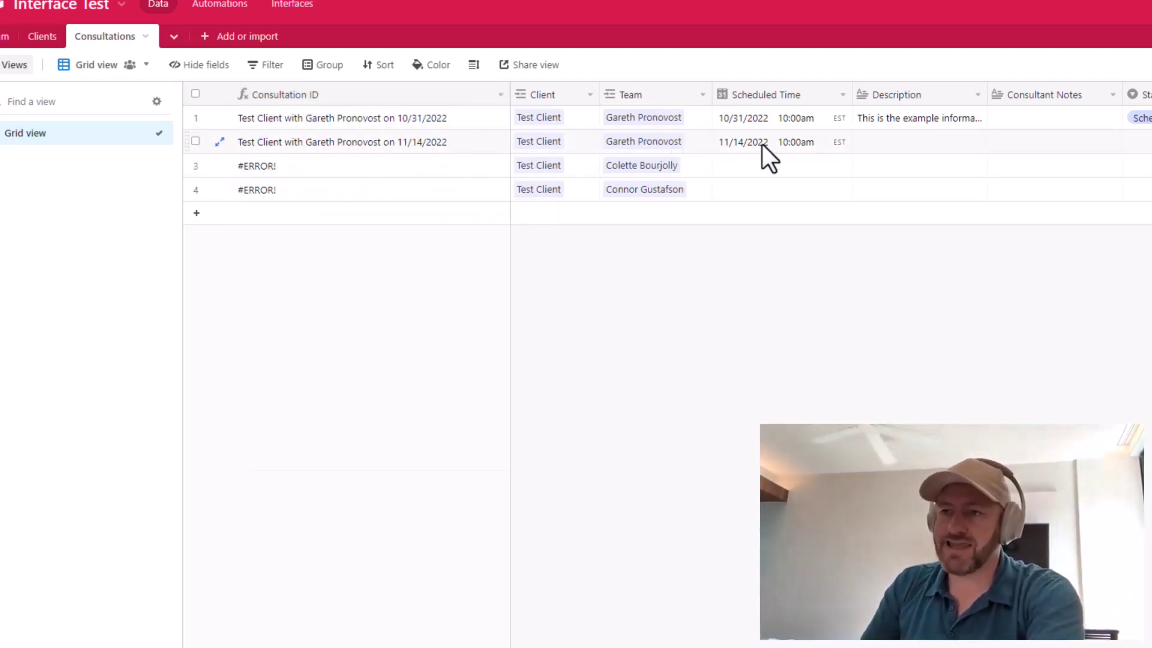
# Select the 11/14/2022 consultation and check that the picker lists both 10/31 and 11/14
pyautogui.click(308, 147)
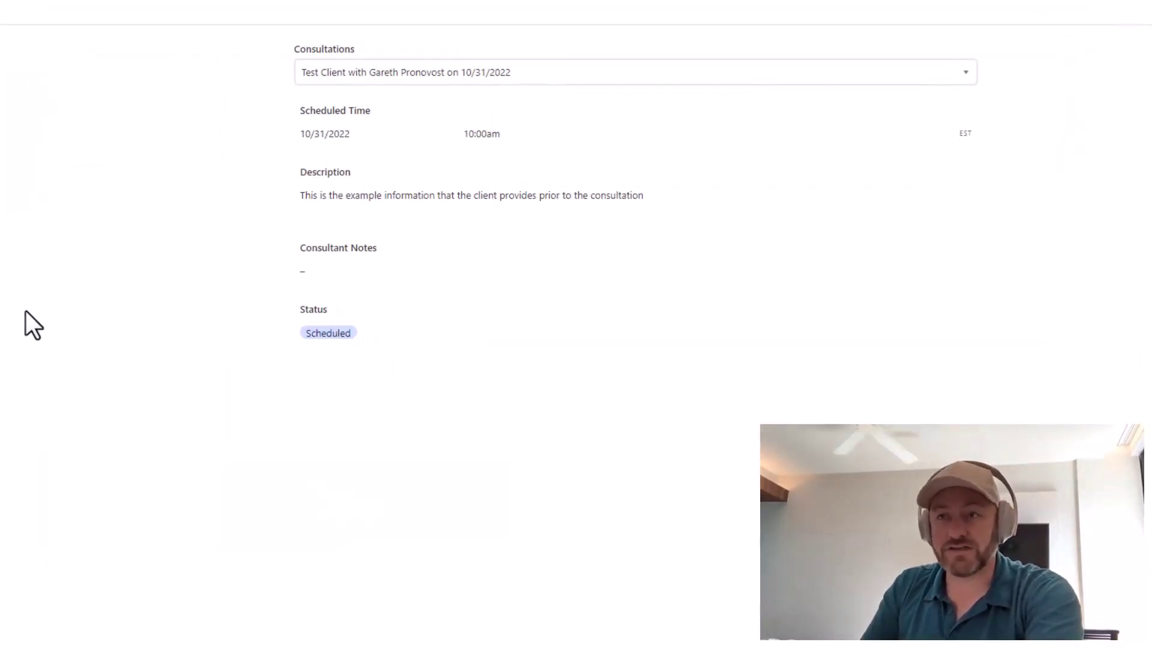
pyautogui.click(516, 74)
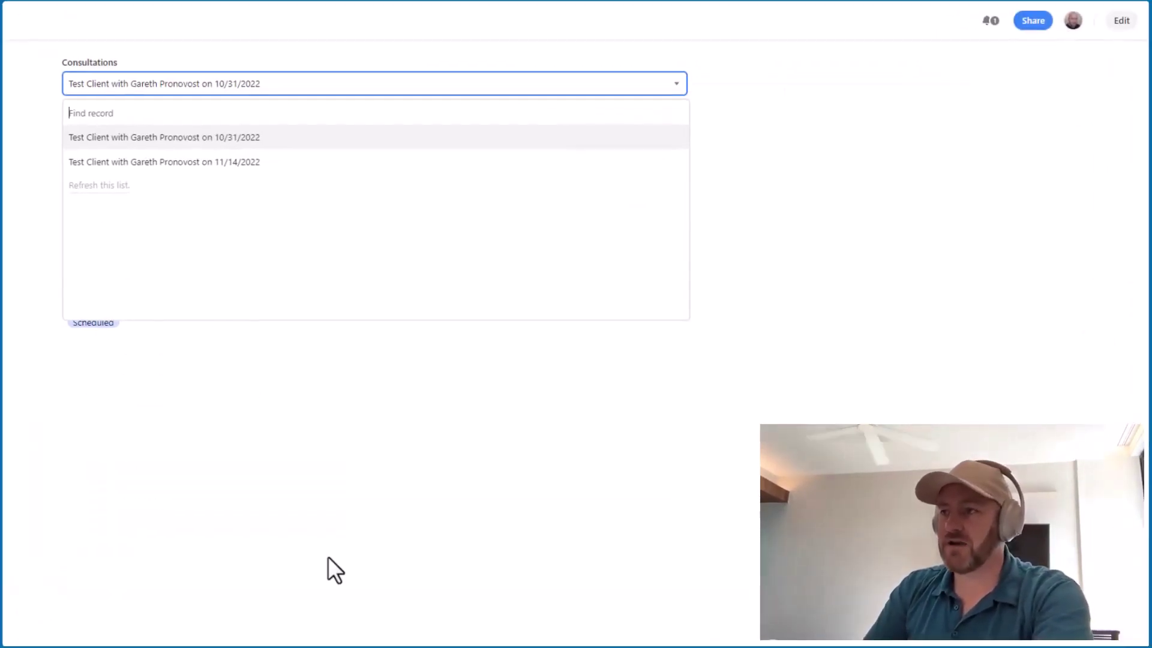
# Invite the teammate to the Test interface as Editor with 'Allow access to data' left unchecked
pyautogui.click(99, 509)
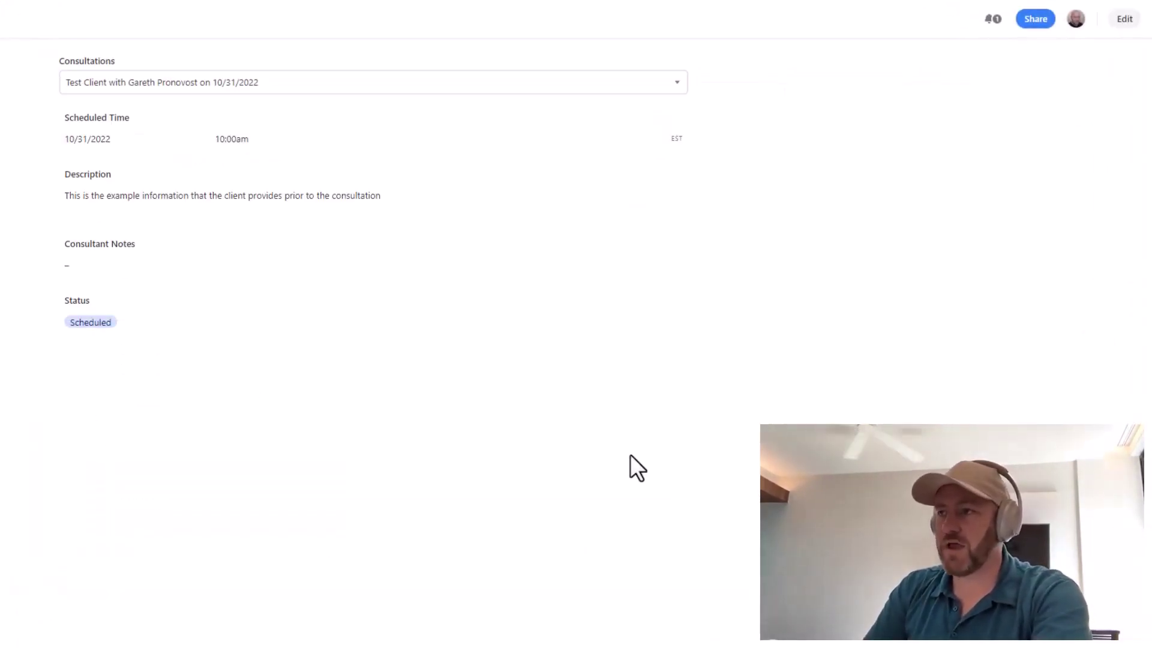
pyautogui.click(1036, 20)
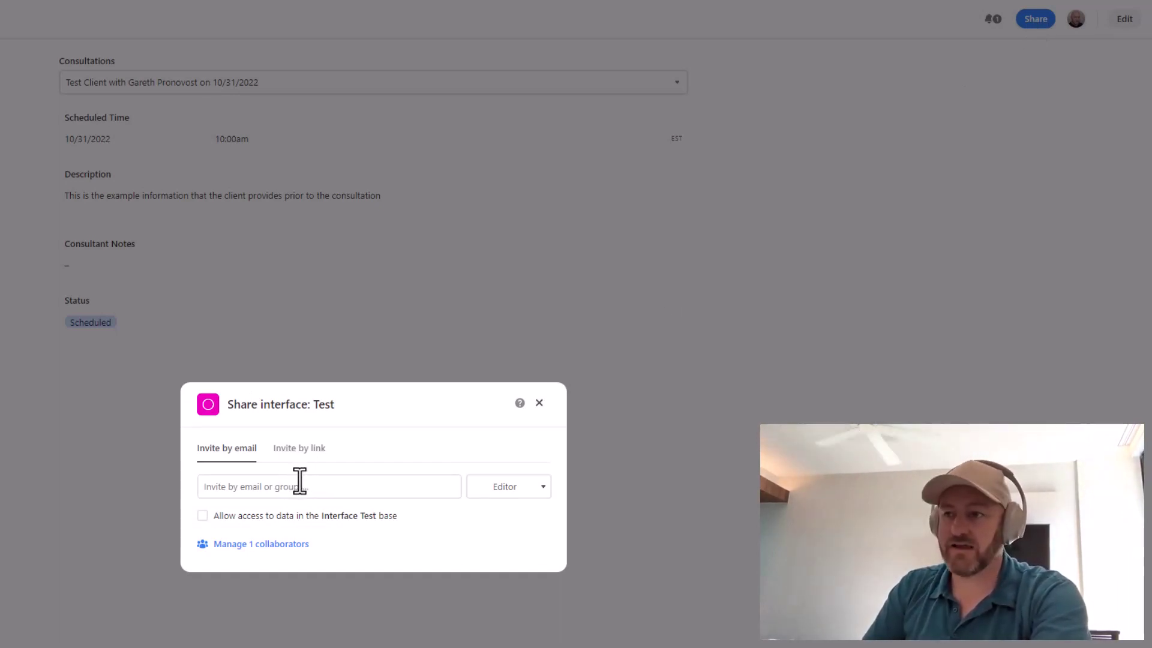
pyautogui.click(525, 494)
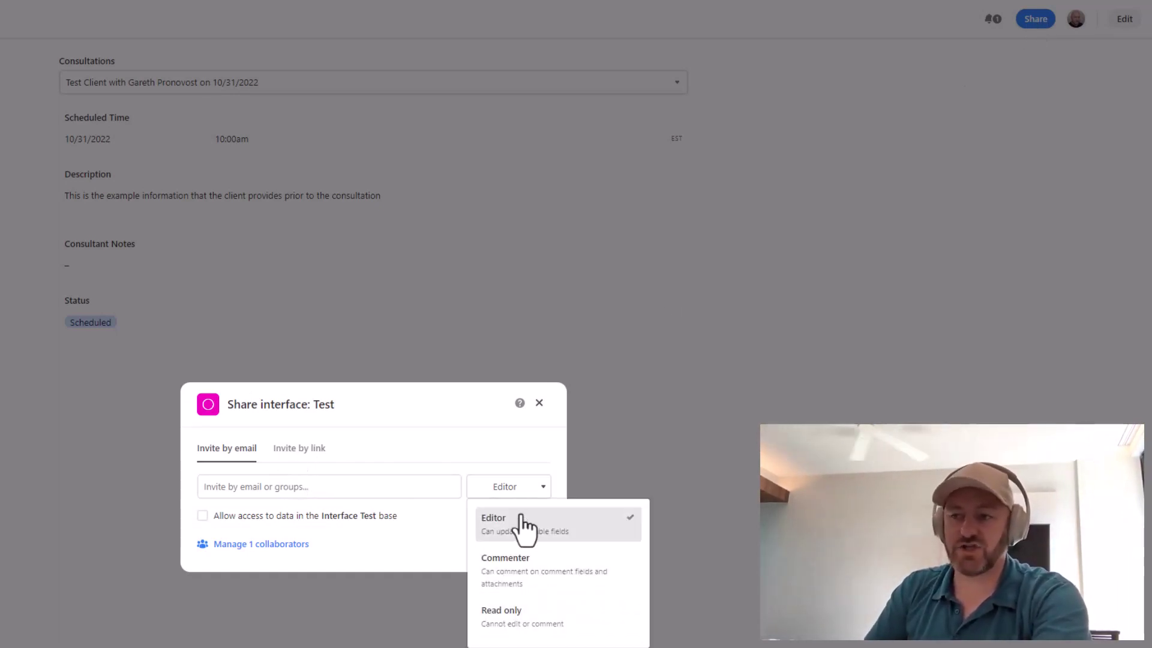
pyautogui.click(399, 487)
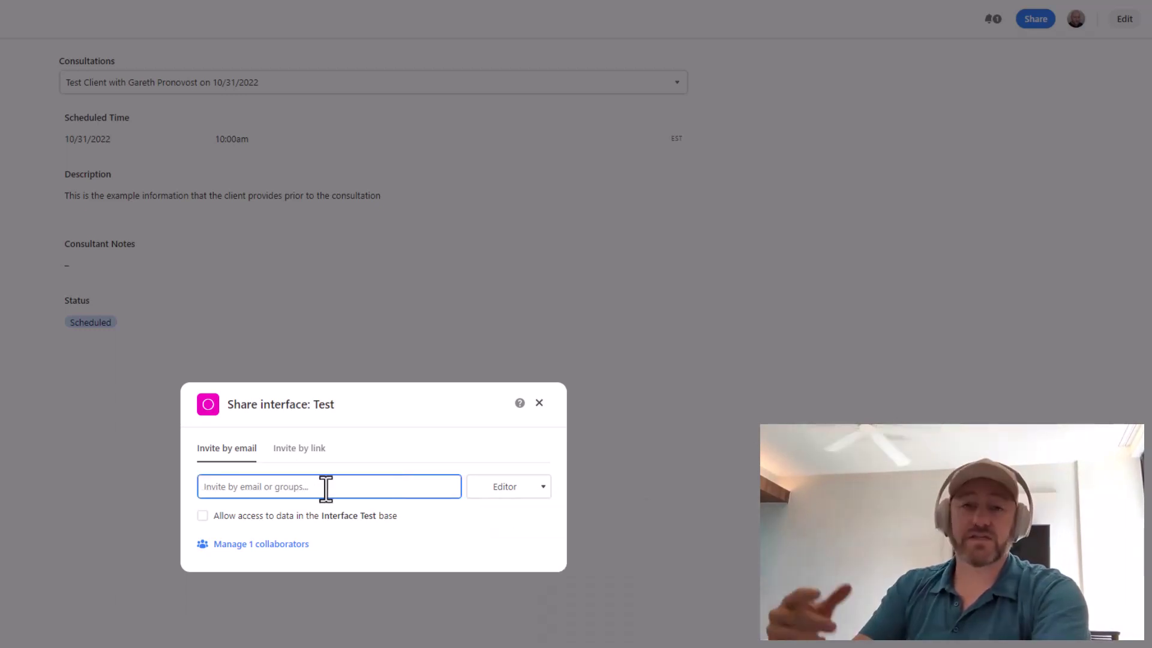
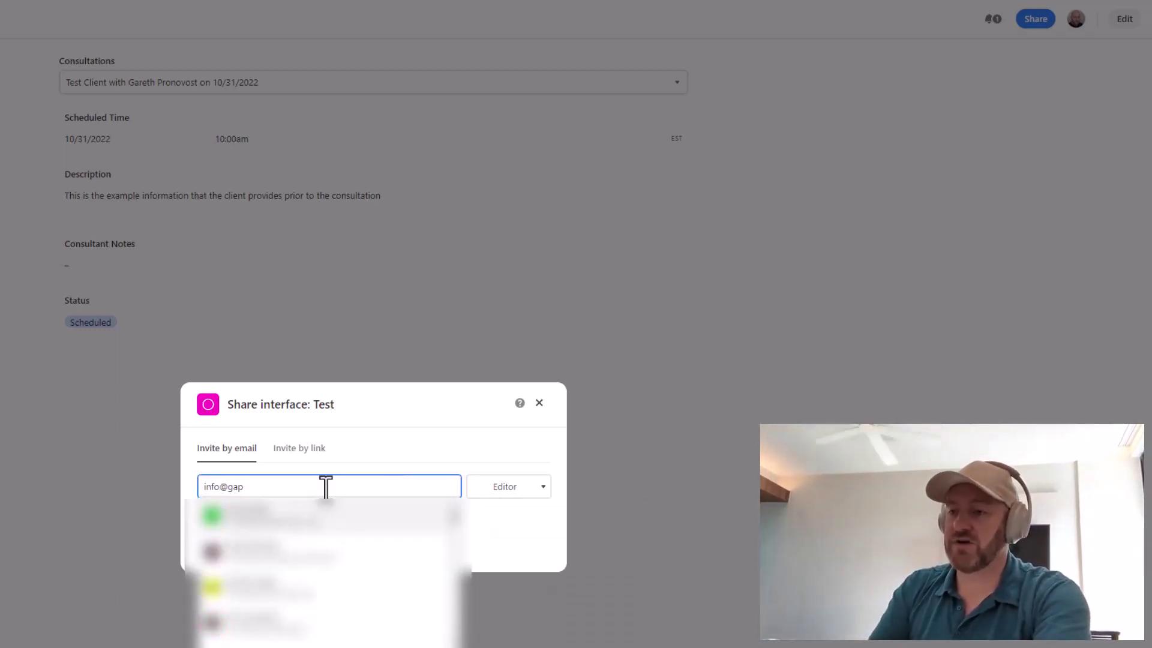
pyautogui.click(325, 553)
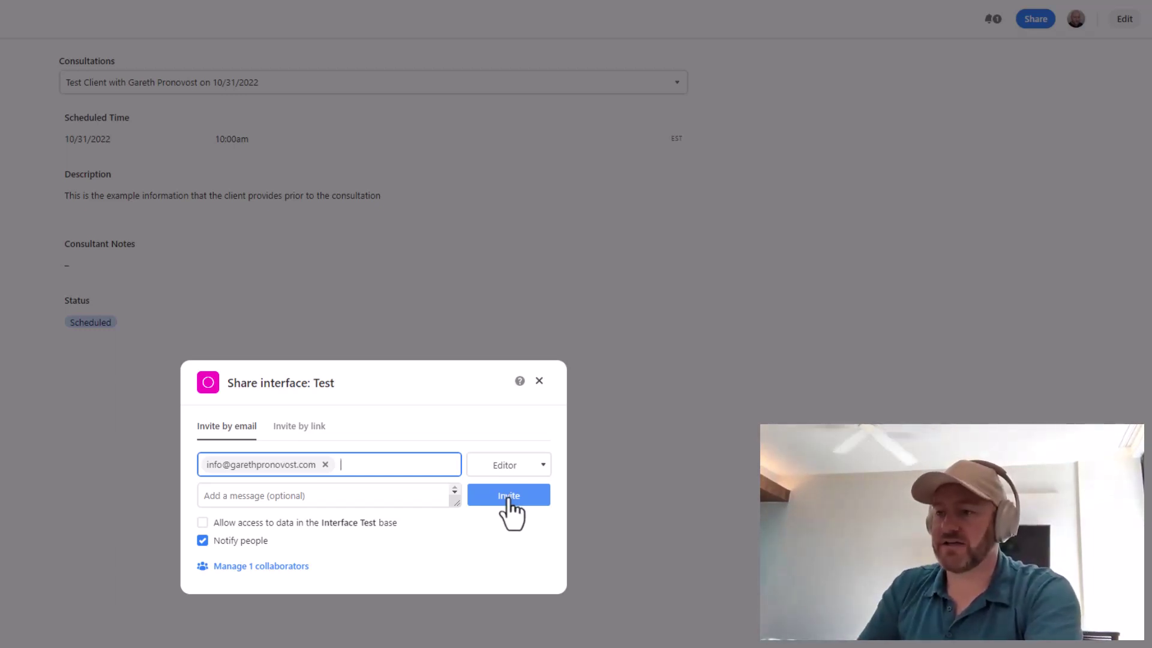
pyautogui.click(509, 497)
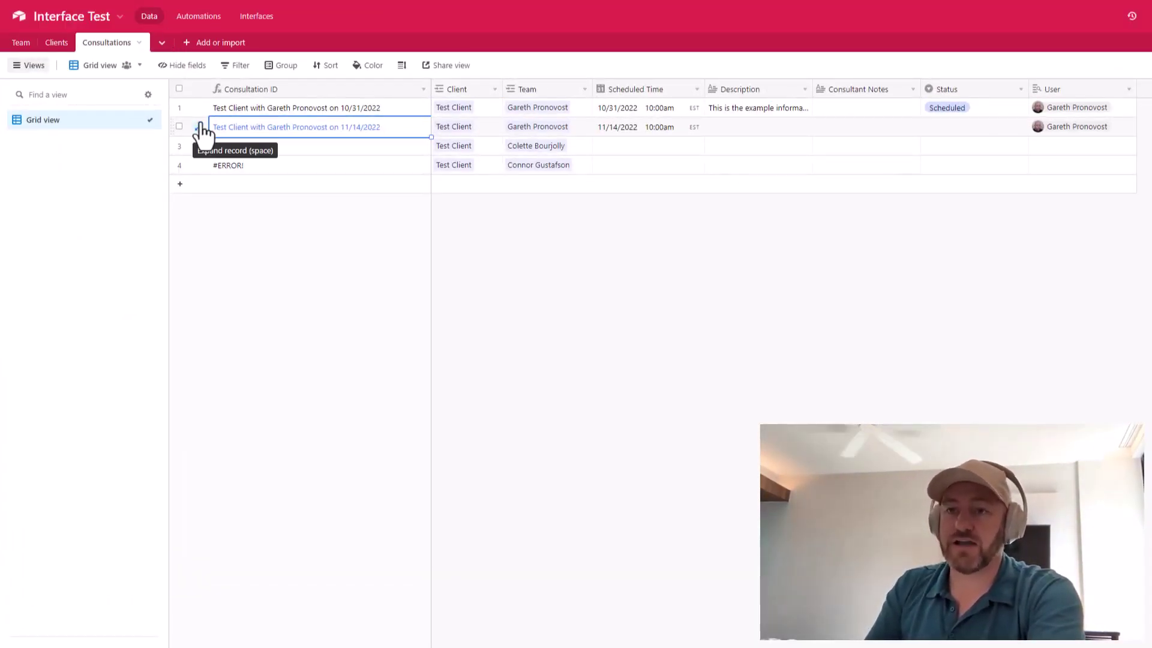
# Add a fourth Team row named Erik and start choosing his Assignee, triggering a base invite prompt
pyautogui.click(21, 43)
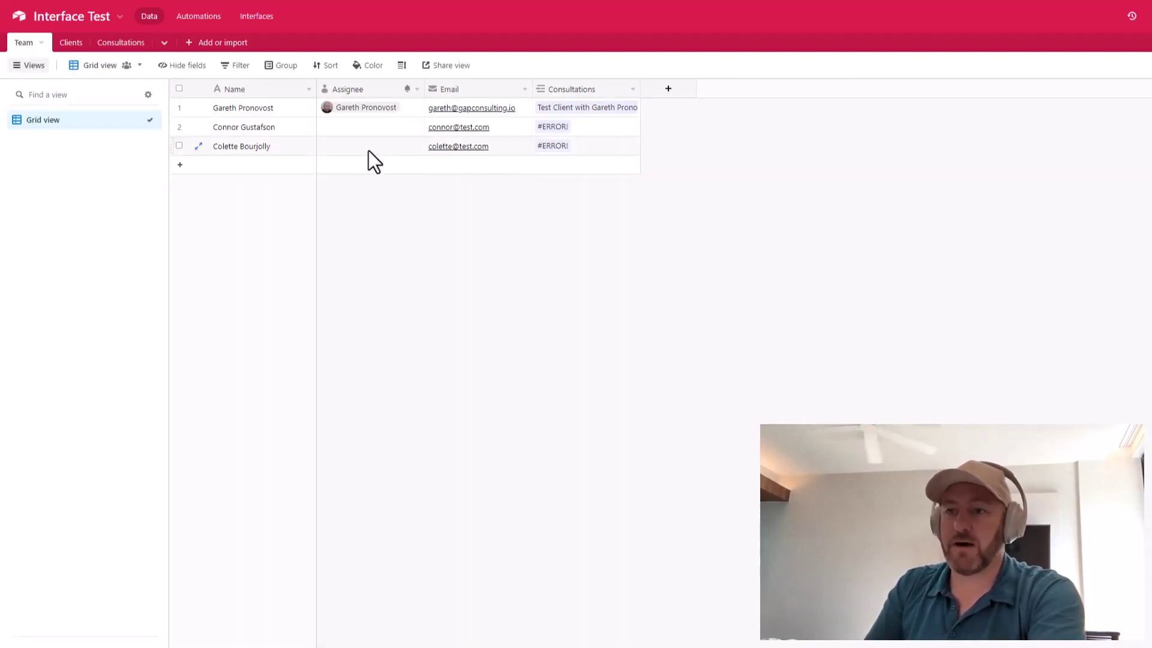
pyautogui.click(363, 126)
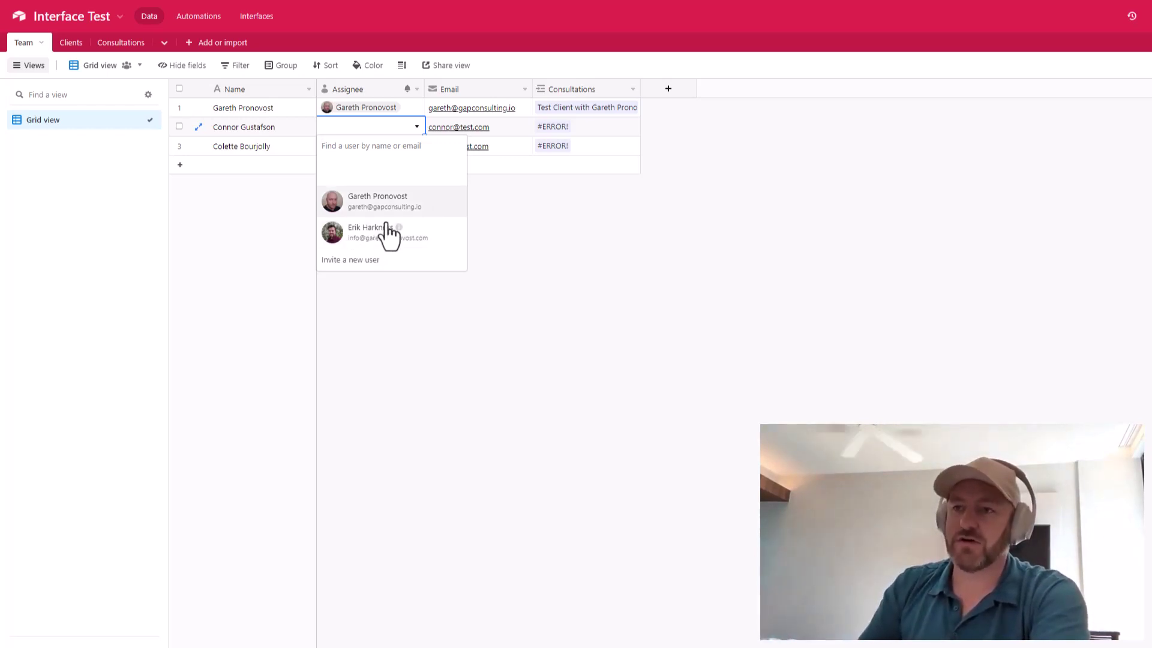
pyautogui.click(234, 163)
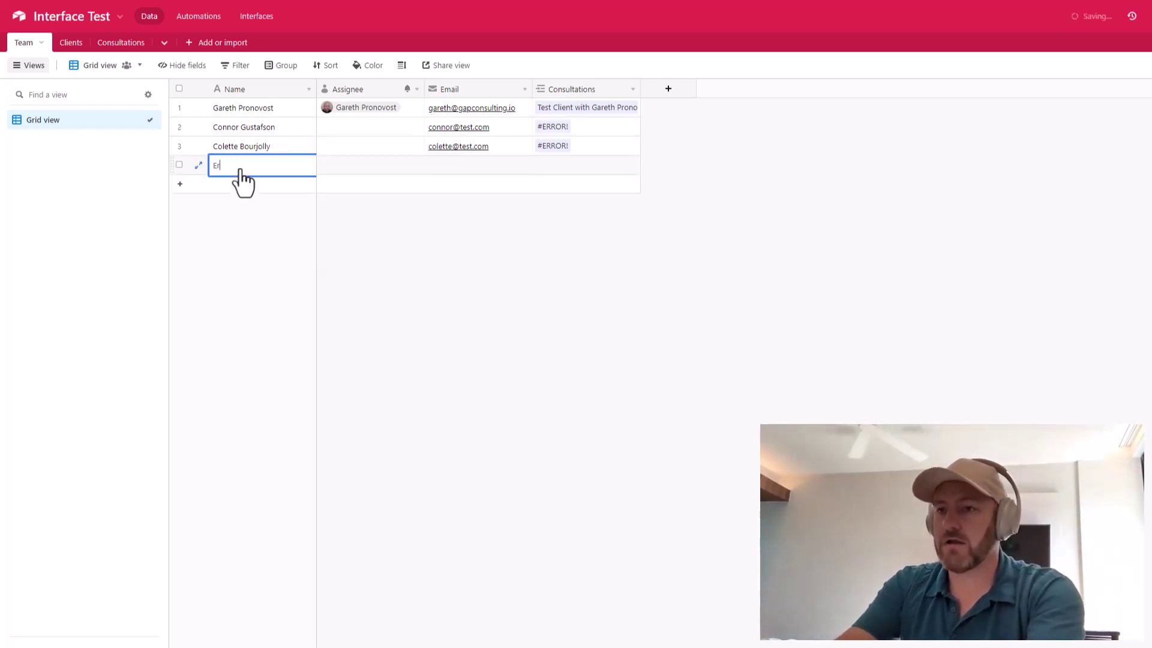
pyautogui.write('ik')
pyautogui.click(348, 169)
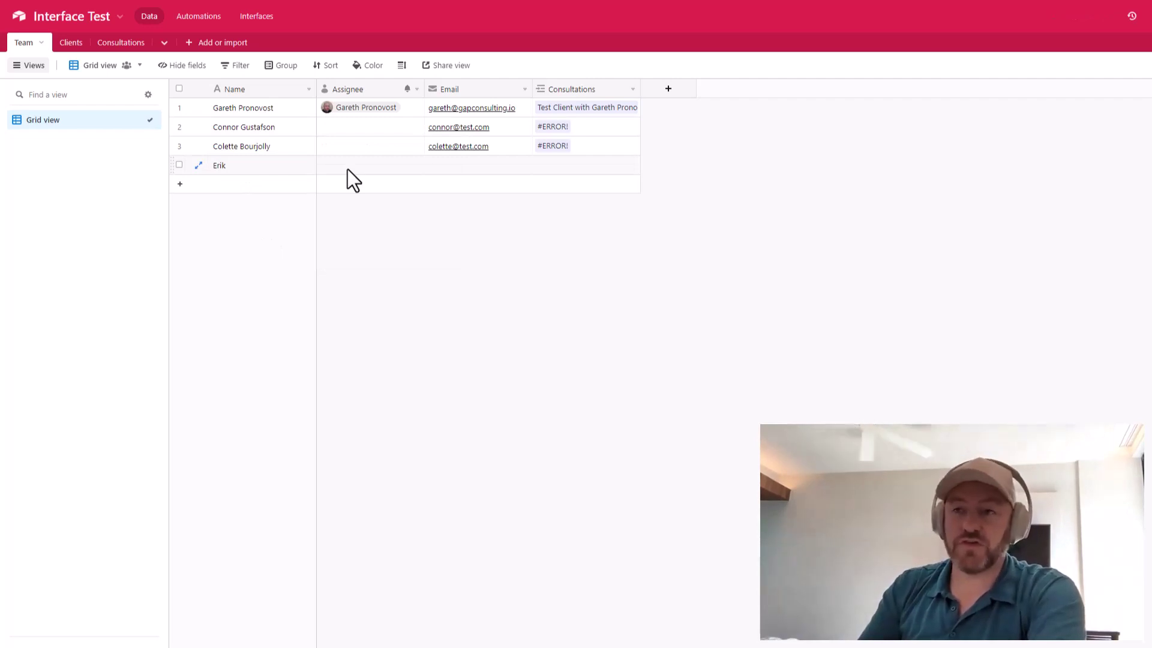
pyautogui.click(333, 169)
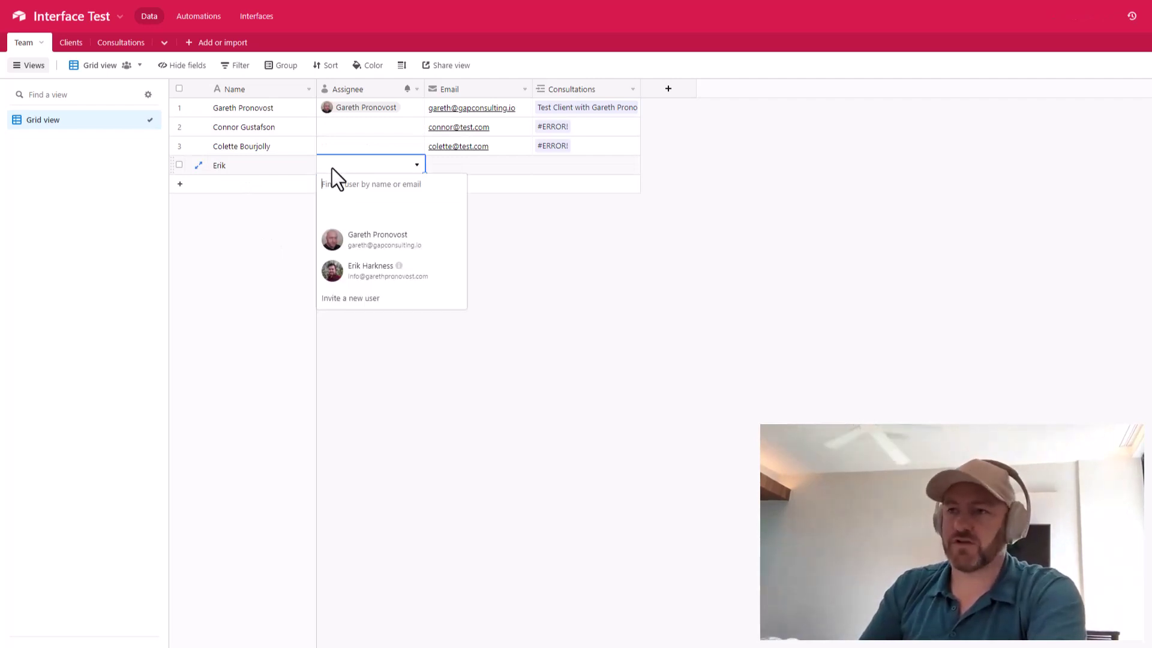
pyautogui.click(366, 277)
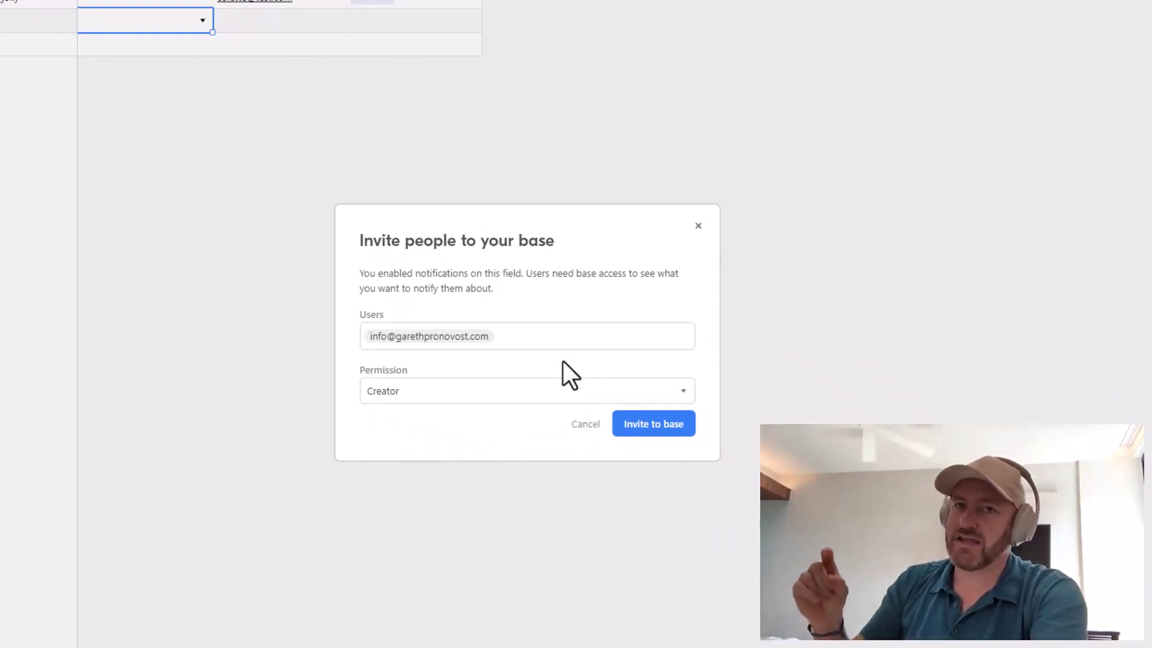
pyautogui.click(271, 252)
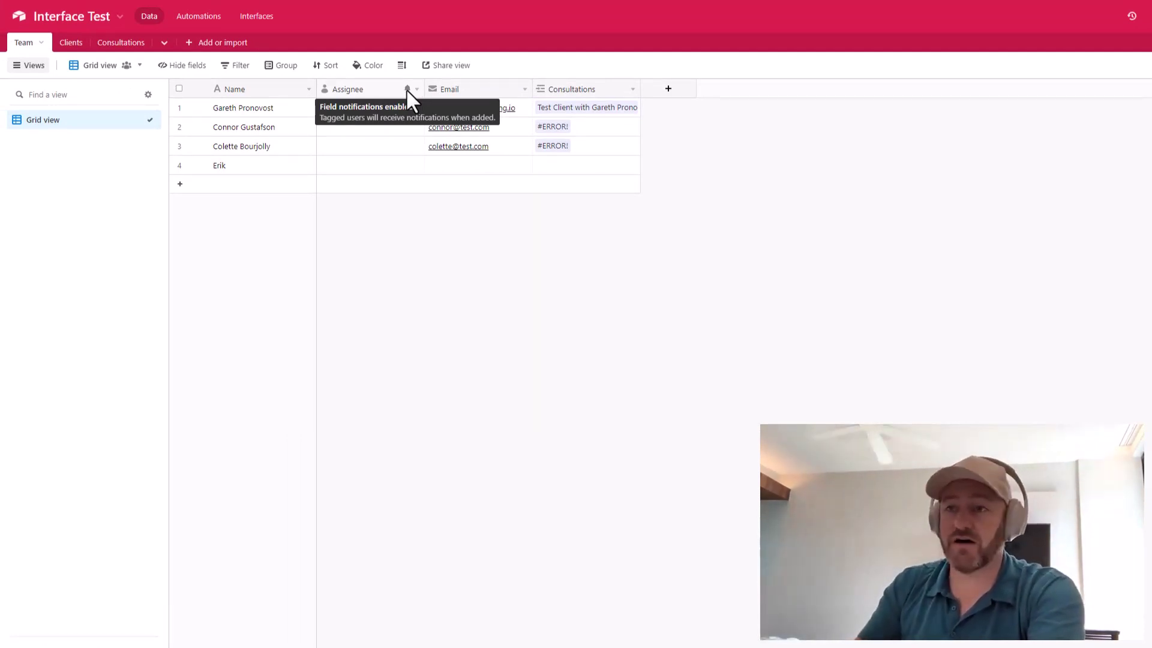
# Turn off 'Notify users when they're added' for the Assignee field and save it
pyautogui.click(416, 90)
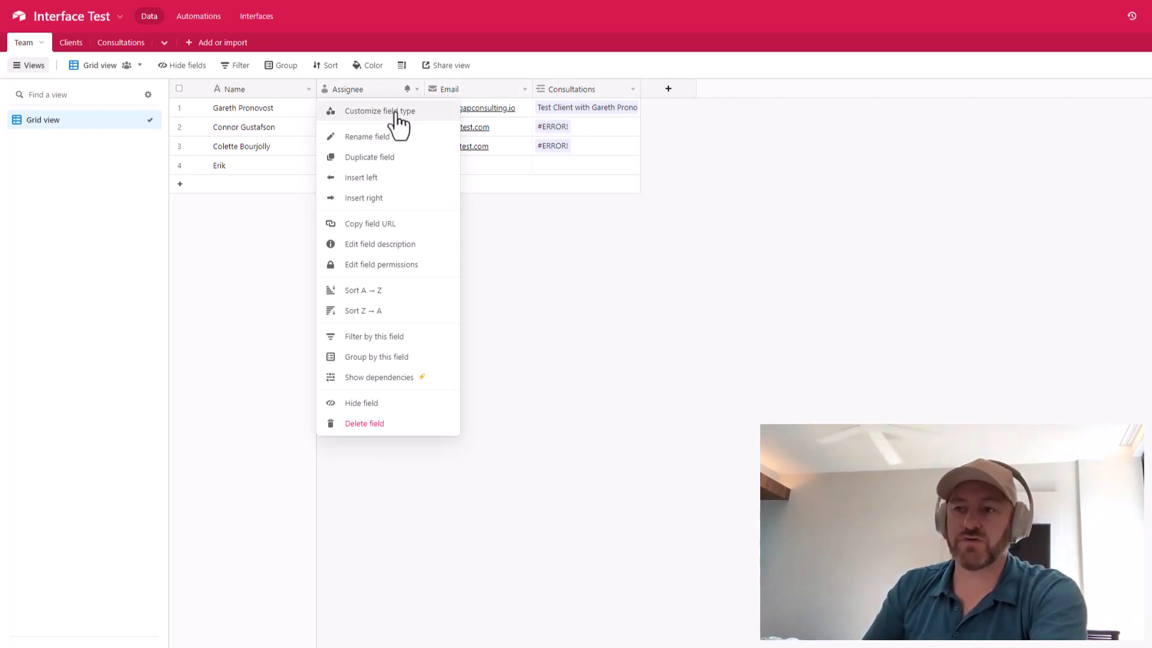
pyautogui.click(399, 113)
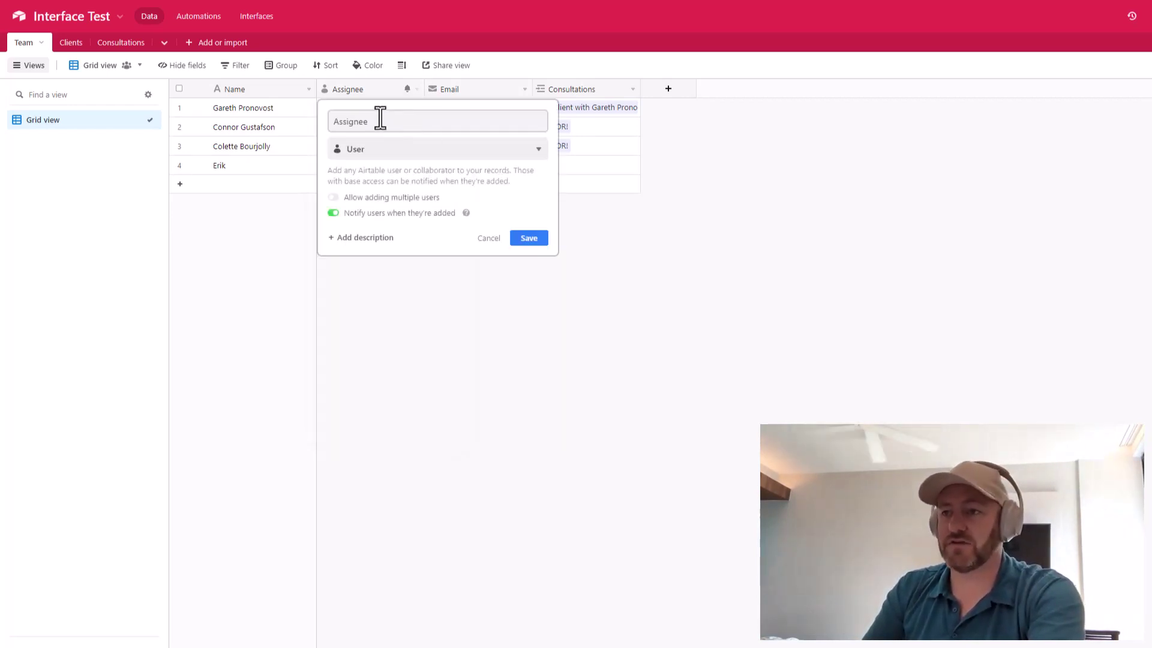
pyautogui.click(333, 215)
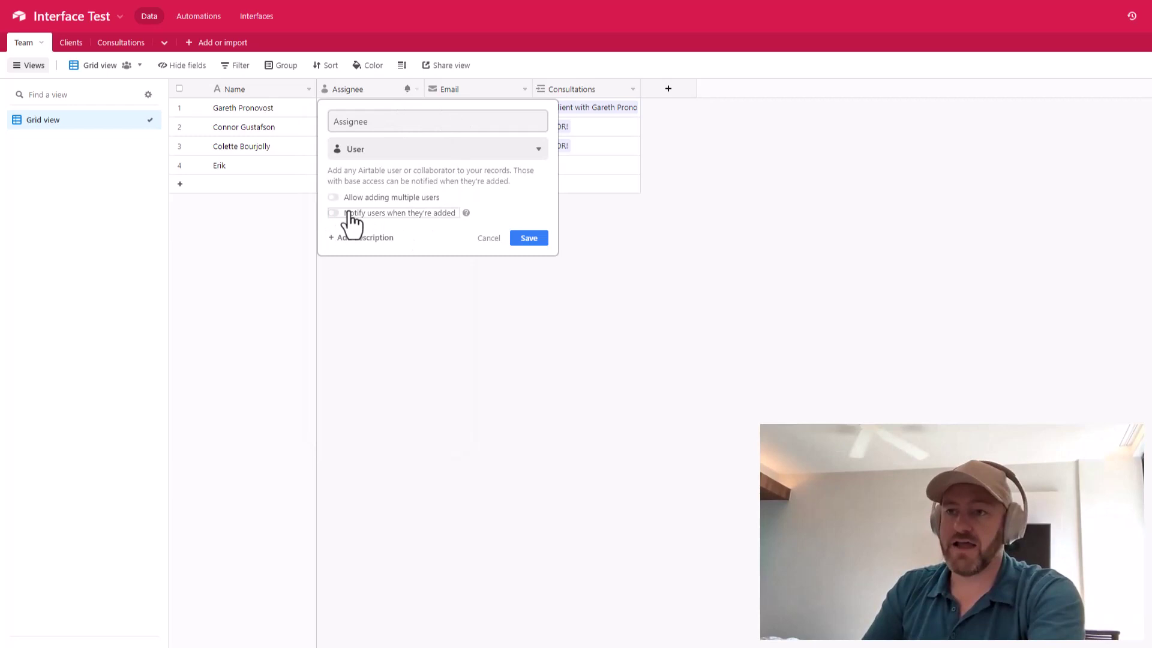
pyautogui.click(526, 239)
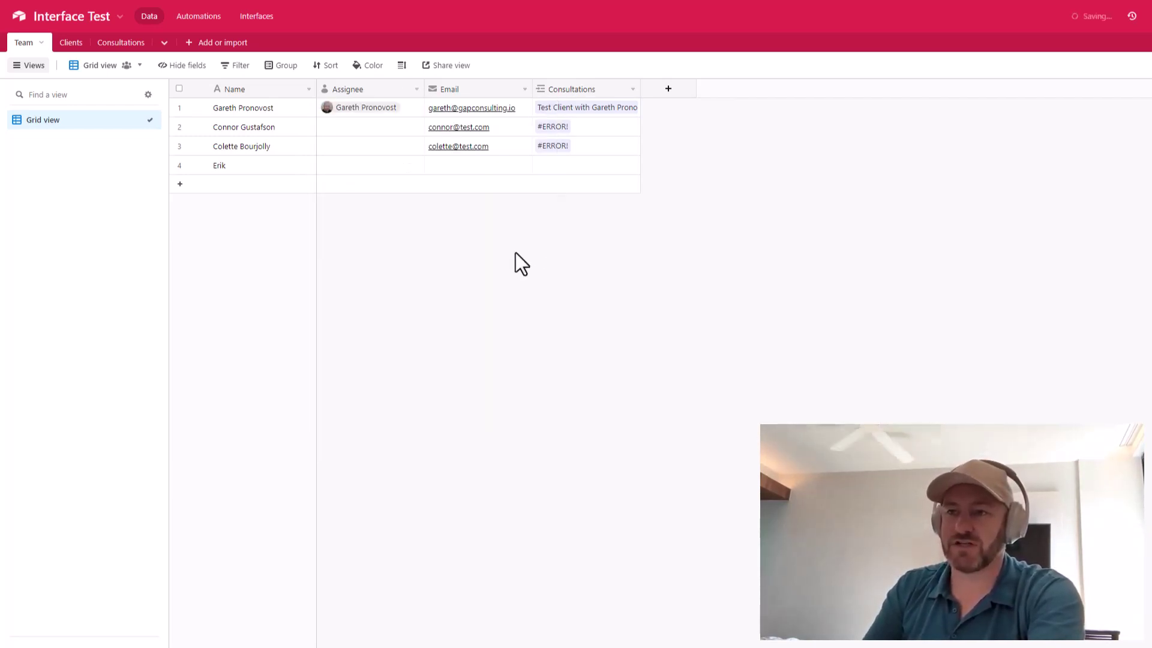
pyautogui.doubleClick(355, 165)
pyautogui.click(389, 274)
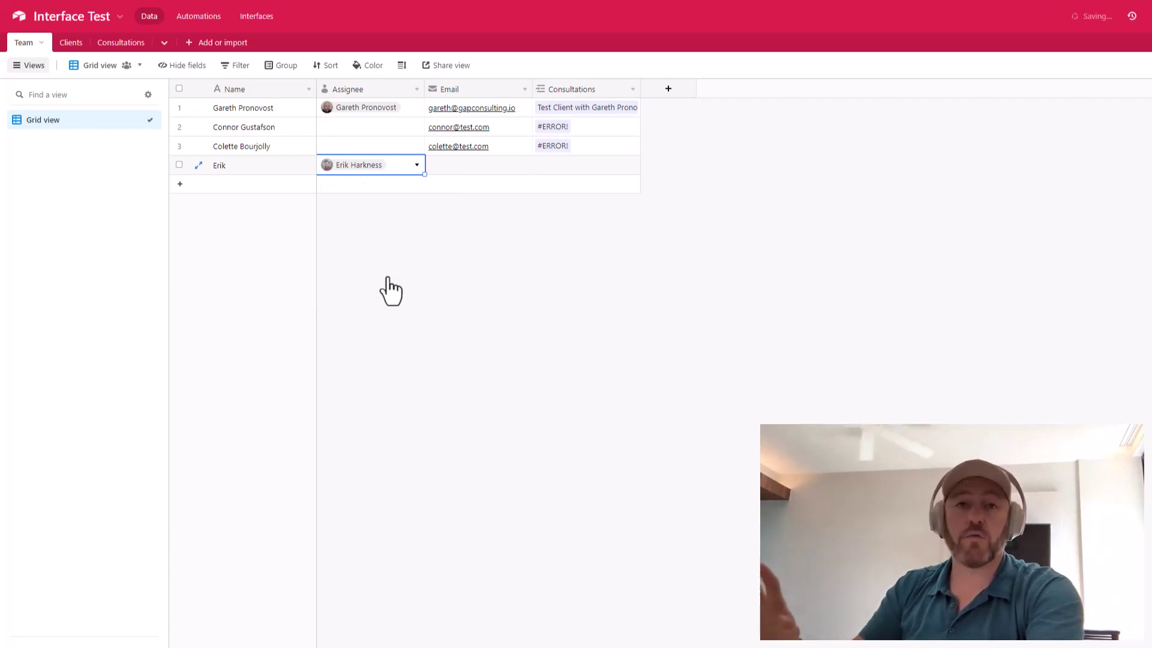
pyautogui.click(388, 169)
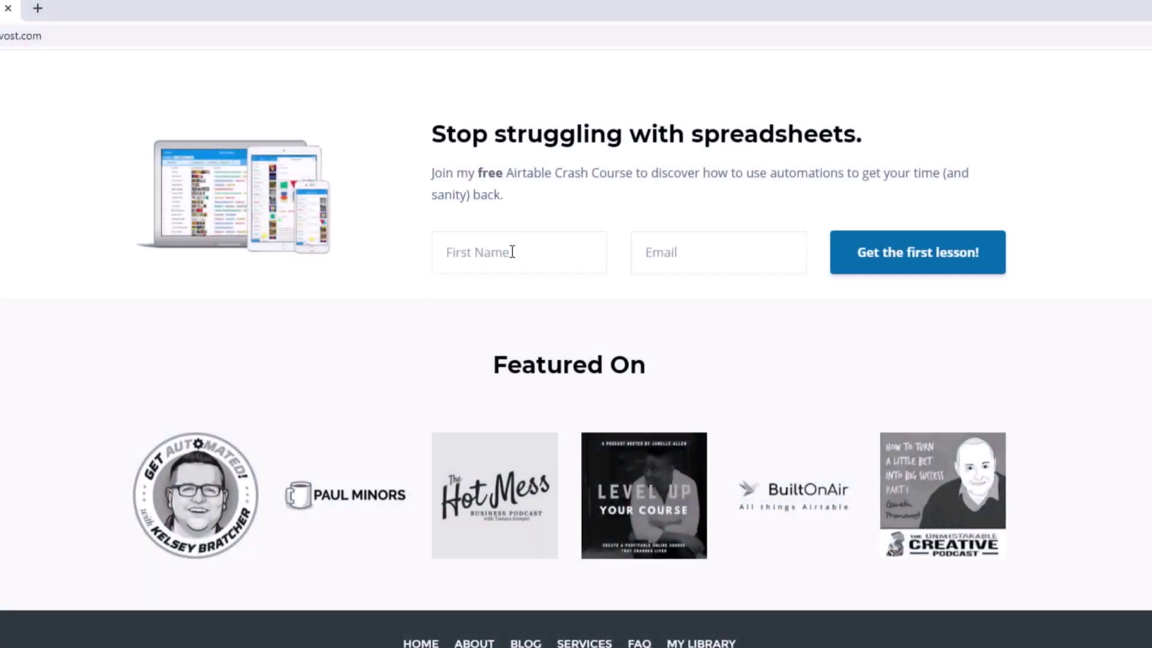
# Fill the crash-course signup with autofilled first name and email, then go to the Services page
pyautogui.click(511, 252)
pyautogui.write('h')
pyautogui.press('Tab')
pyautogui.write('areth')
pyautogui.press('Down')
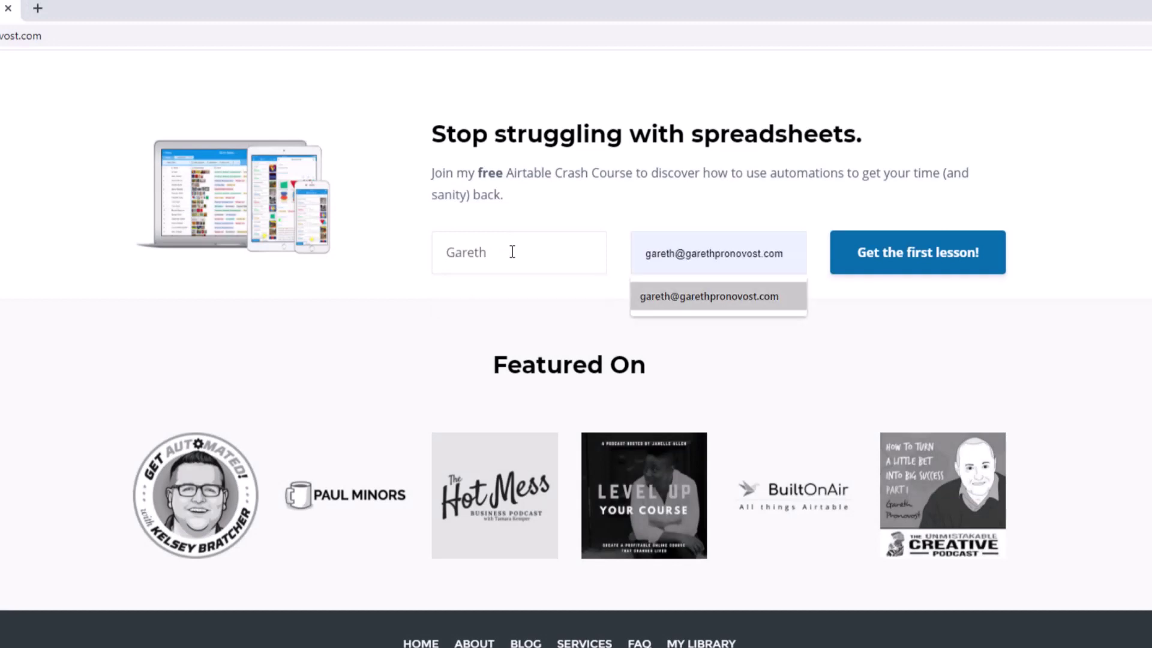
pyautogui.press('Return')
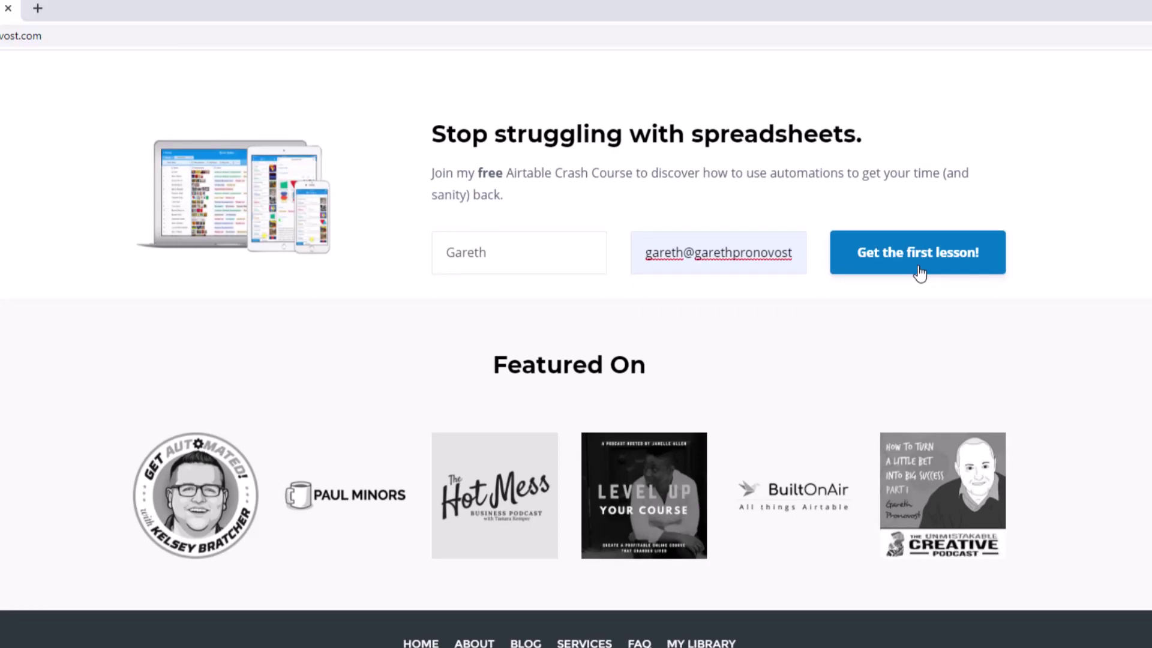
pyautogui.scroll(15, 920, 272)
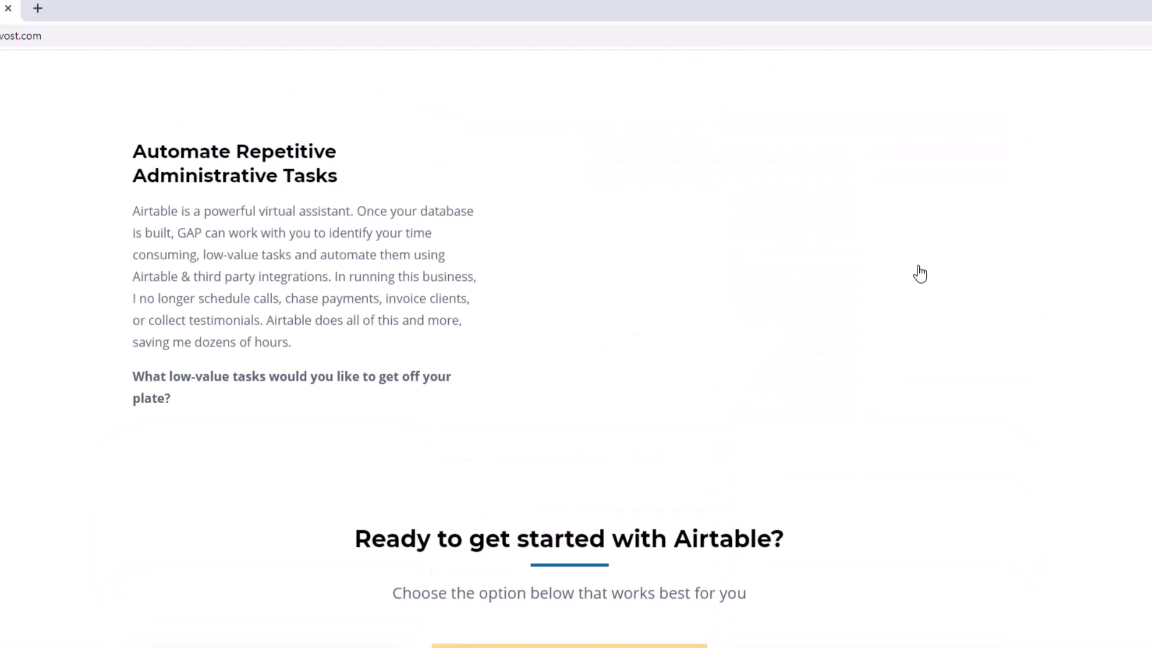
pyautogui.scroll(10, 920, 273)
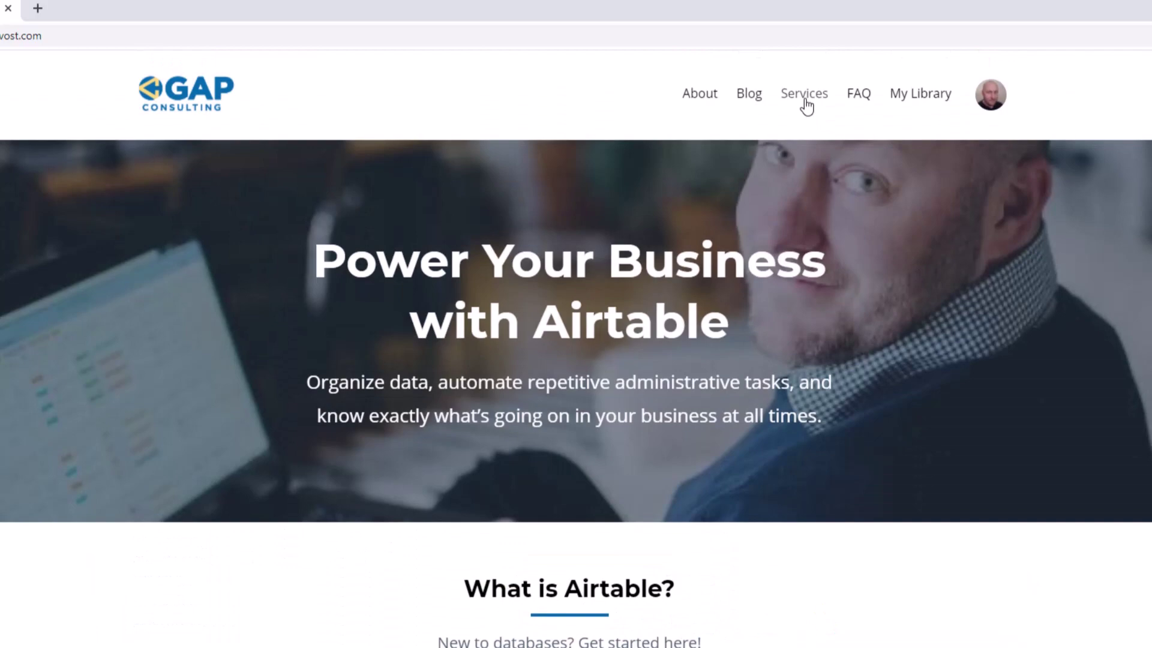
pyautogui.click(804, 94)
pyautogui.scroll(-5, 435, 396)
pyautogui.scroll(-2, 435, 396)
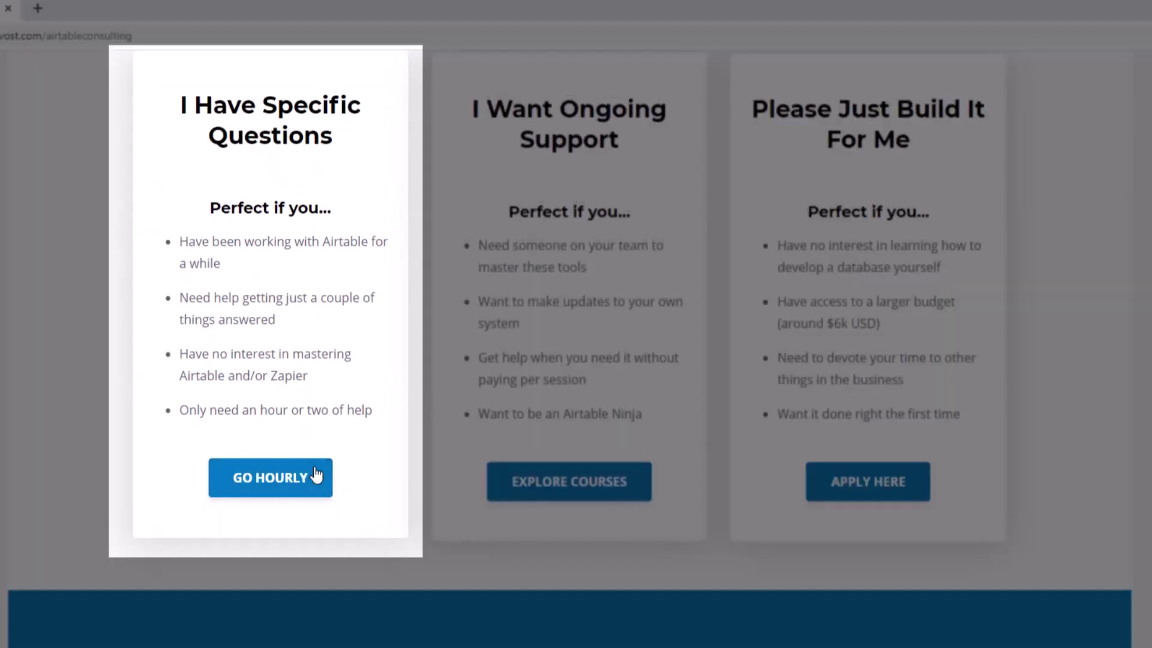